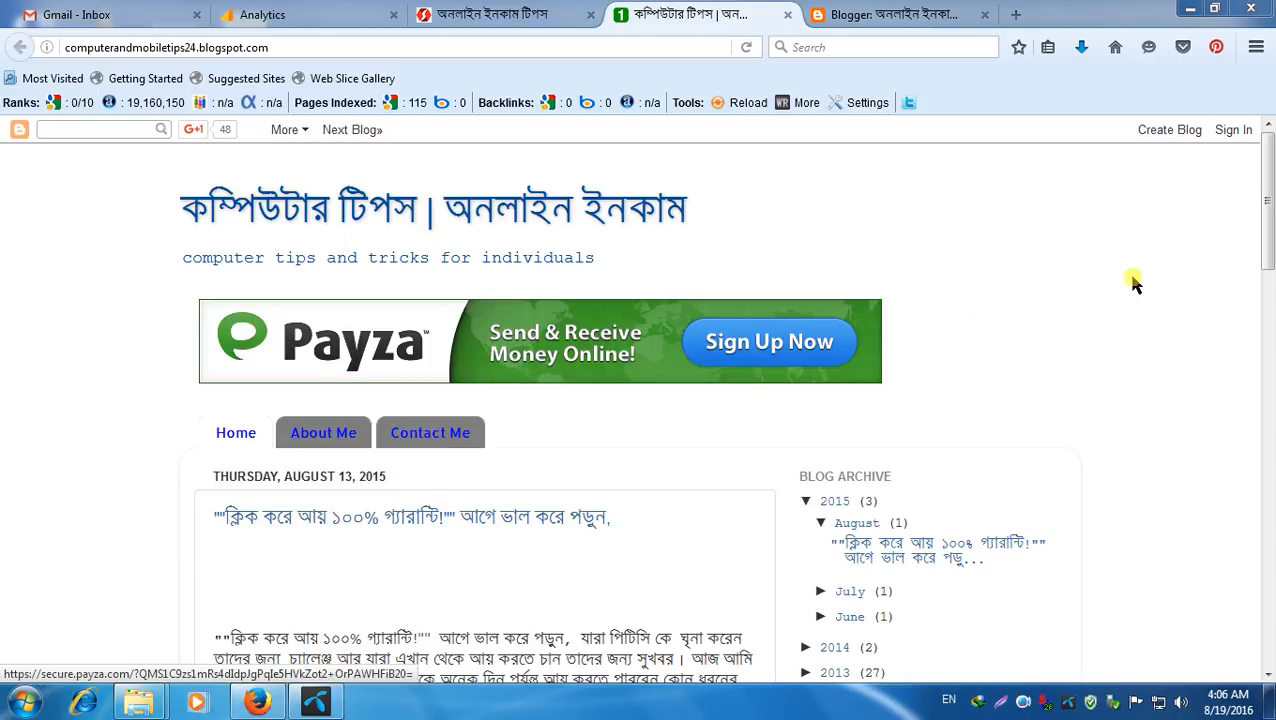
# Step: Look through the blog's home page from its header to the end of the latest post
pyautogui.scroll(-1, 463, 441)
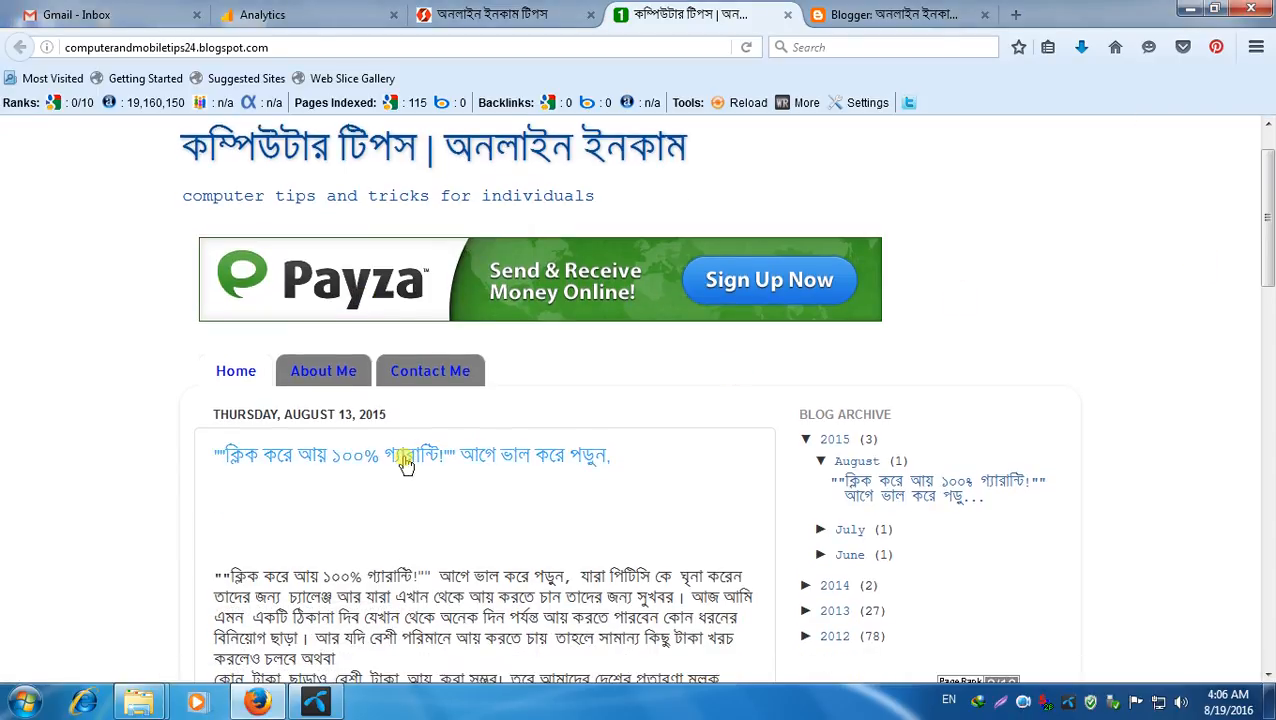
pyautogui.moveTo(1272, 232); pyautogui.dragTo(1266, 532)
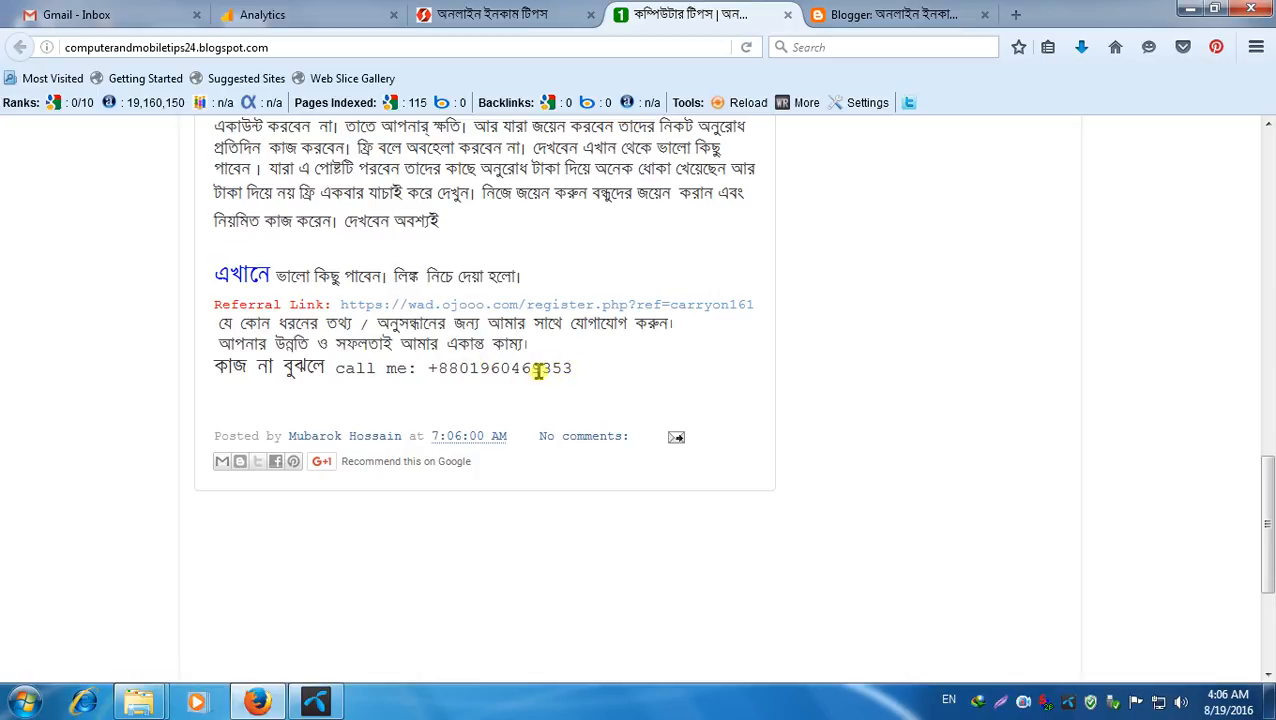
pyautogui.moveTo(1270, 520); pyautogui.dragTo(1265, 176)
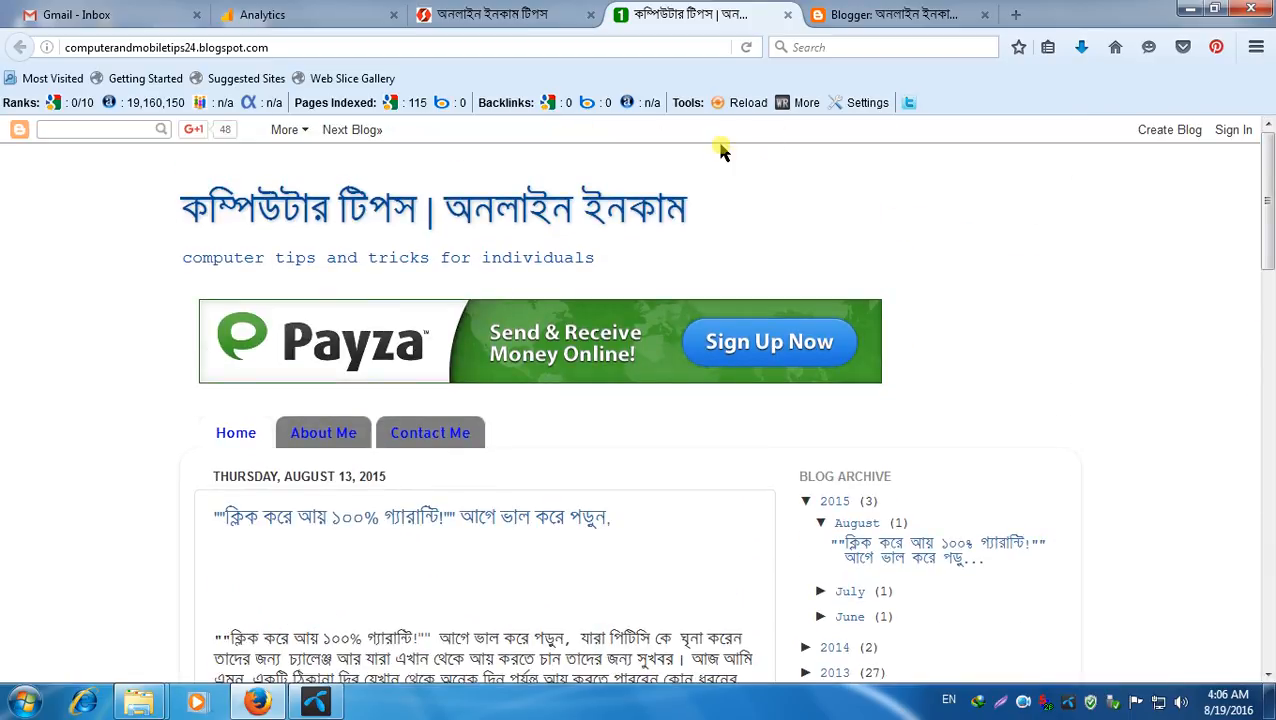
# Step: Switch to the Blogger dashboard and open the blog's Basic settings
pyautogui.click(879, 12)
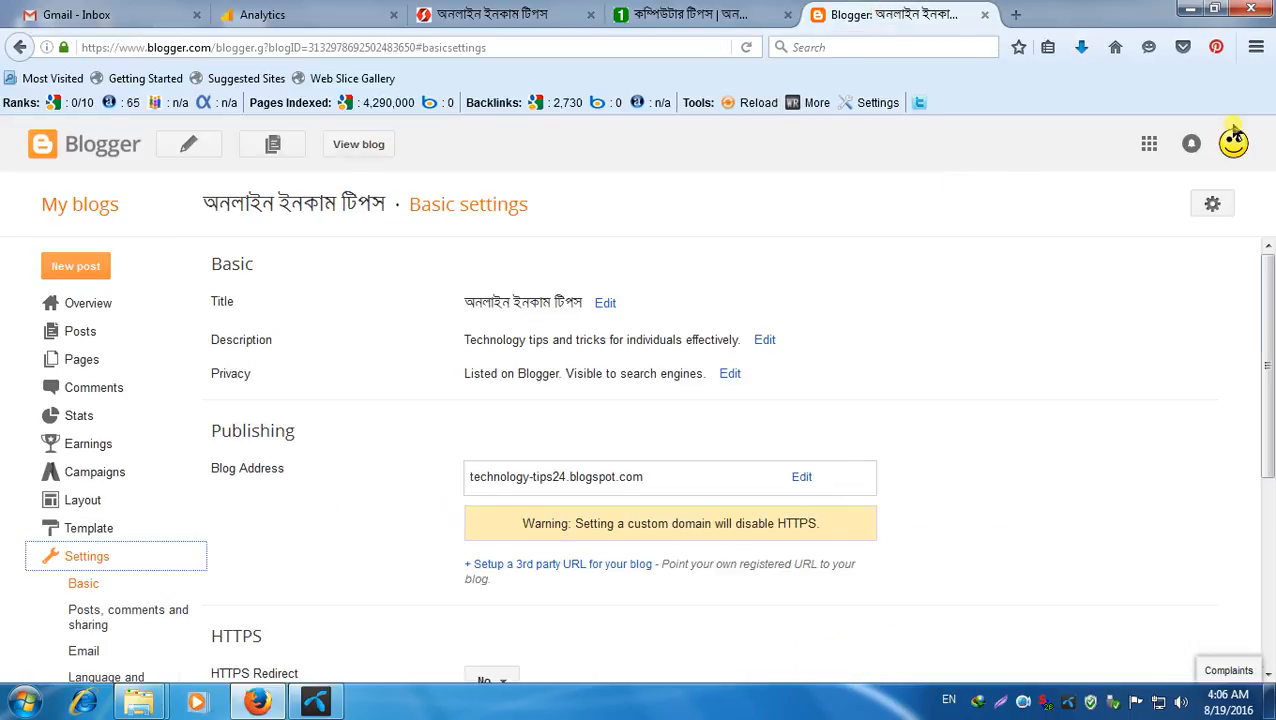
pyautogui.moveTo(1268, 322)
pyautogui.mouseDown()
pyautogui.moveTo(1270, 432)
pyautogui.moveTo(1260, 307)
pyautogui.moveTo(1248, 307)
pyautogui.mouseUp()
pyautogui.click(87, 586)
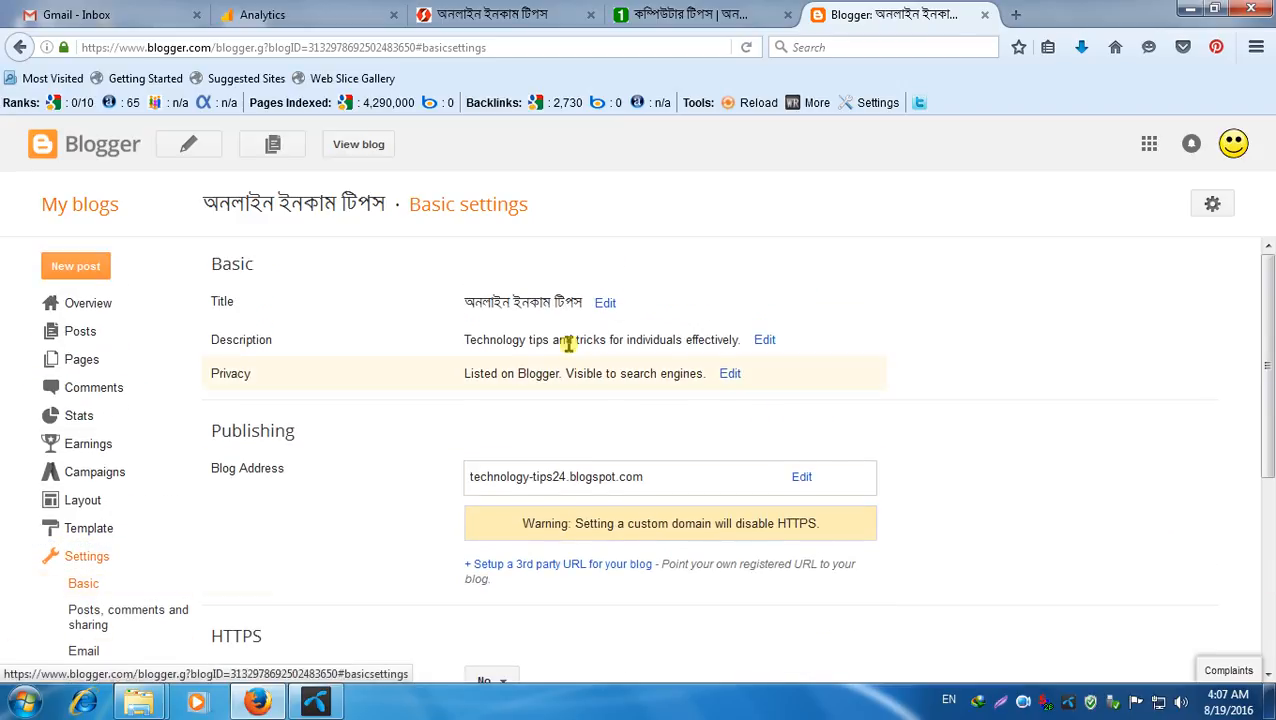
# Step: Open the blog's title and description fields for editing and cancel each without changes
pyautogui.click(604, 302)
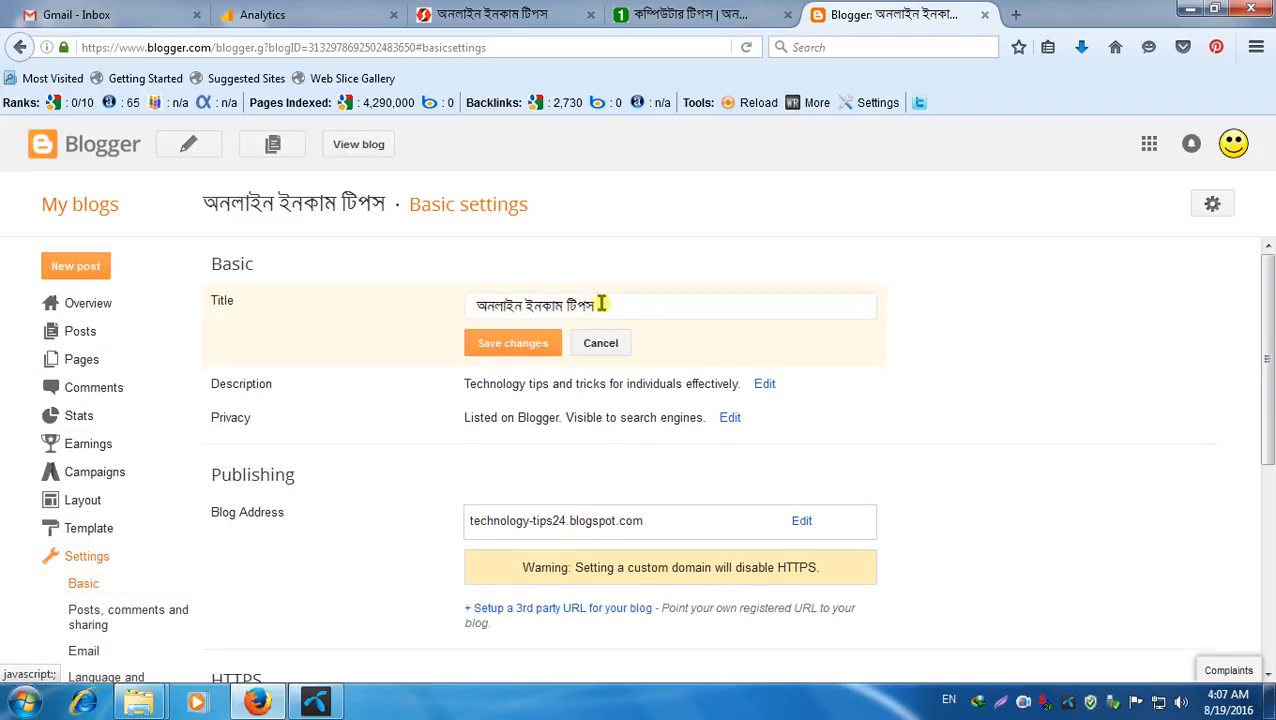
pyautogui.click(601, 345)
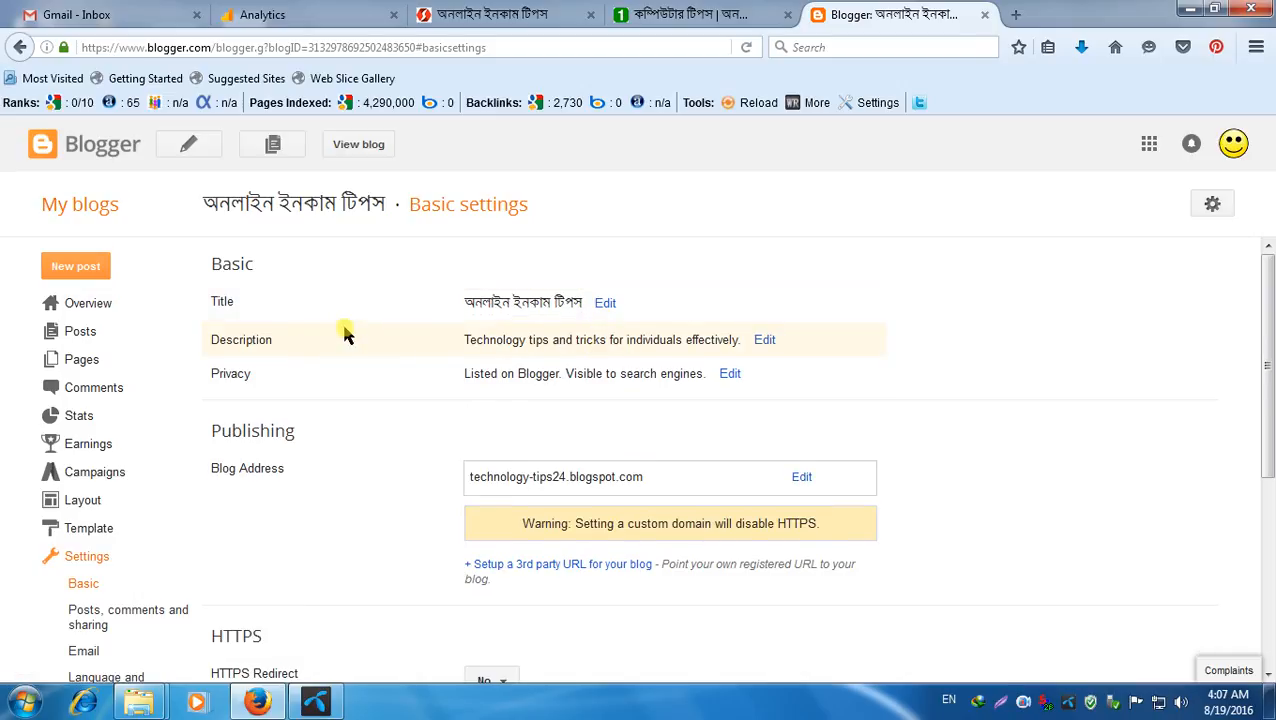
pyautogui.click(765, 339)
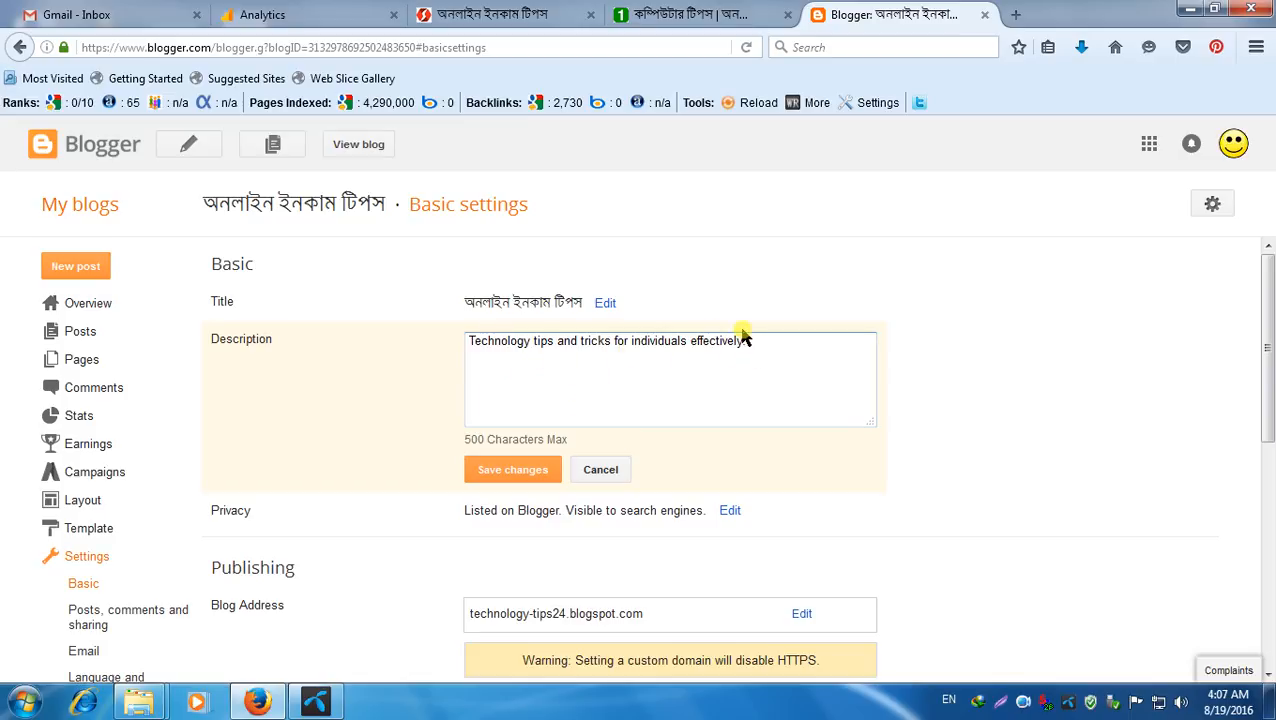
pyautogui.click(604, 472)
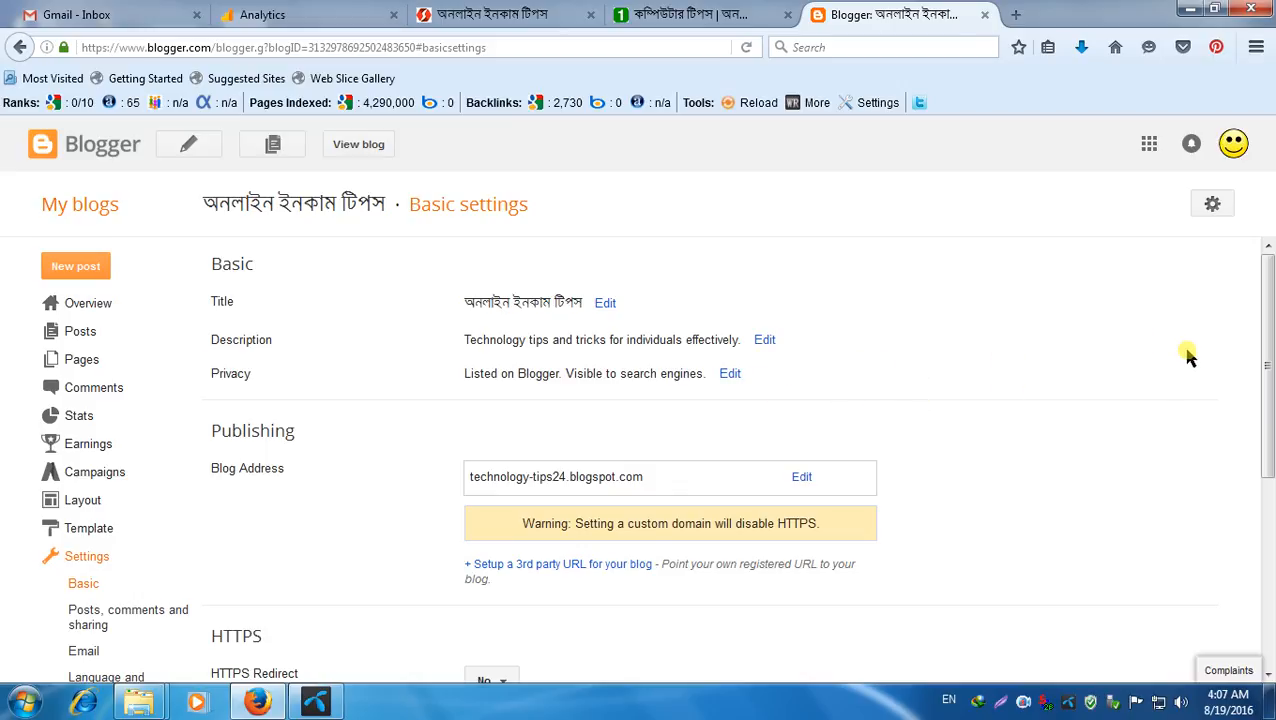
# Step: Open the Posts, comments and sharing settings and review the post and comment options, including the Lightbox image choices
pyautogui.moveTo(1267, 302); pyautogui.dragTo(1267, 385)
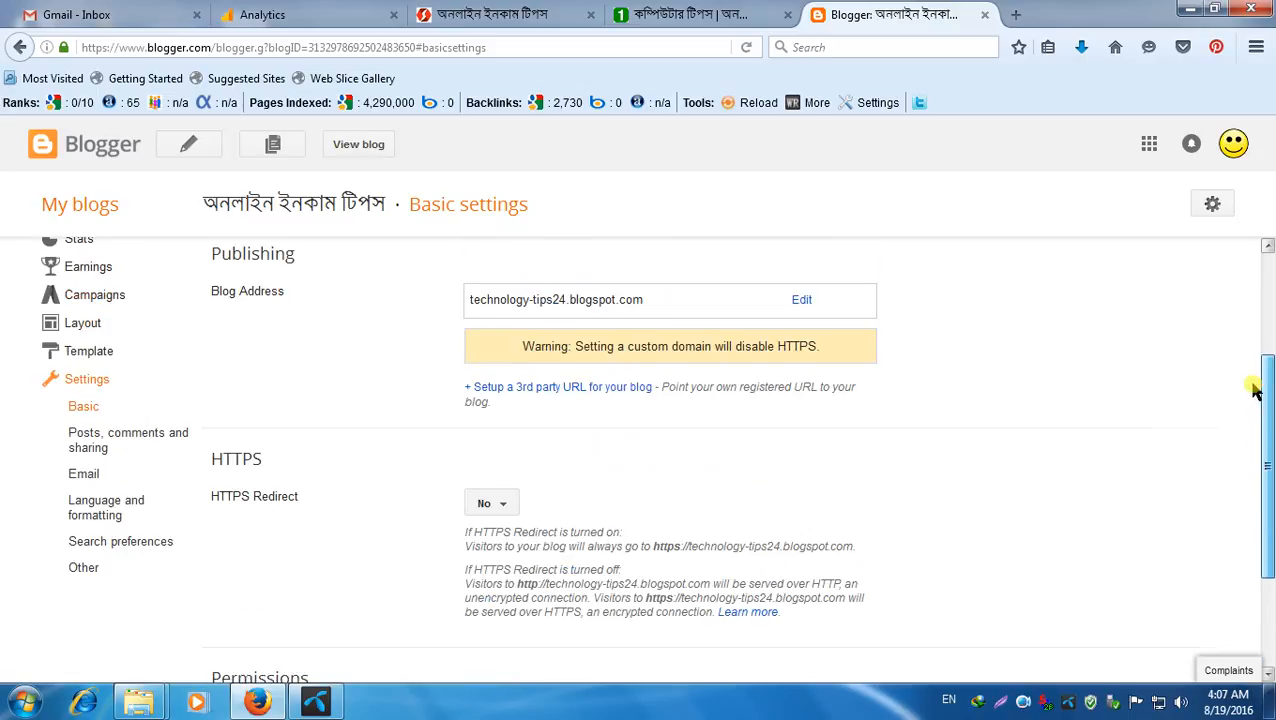
pyautogui.click(125, 441)
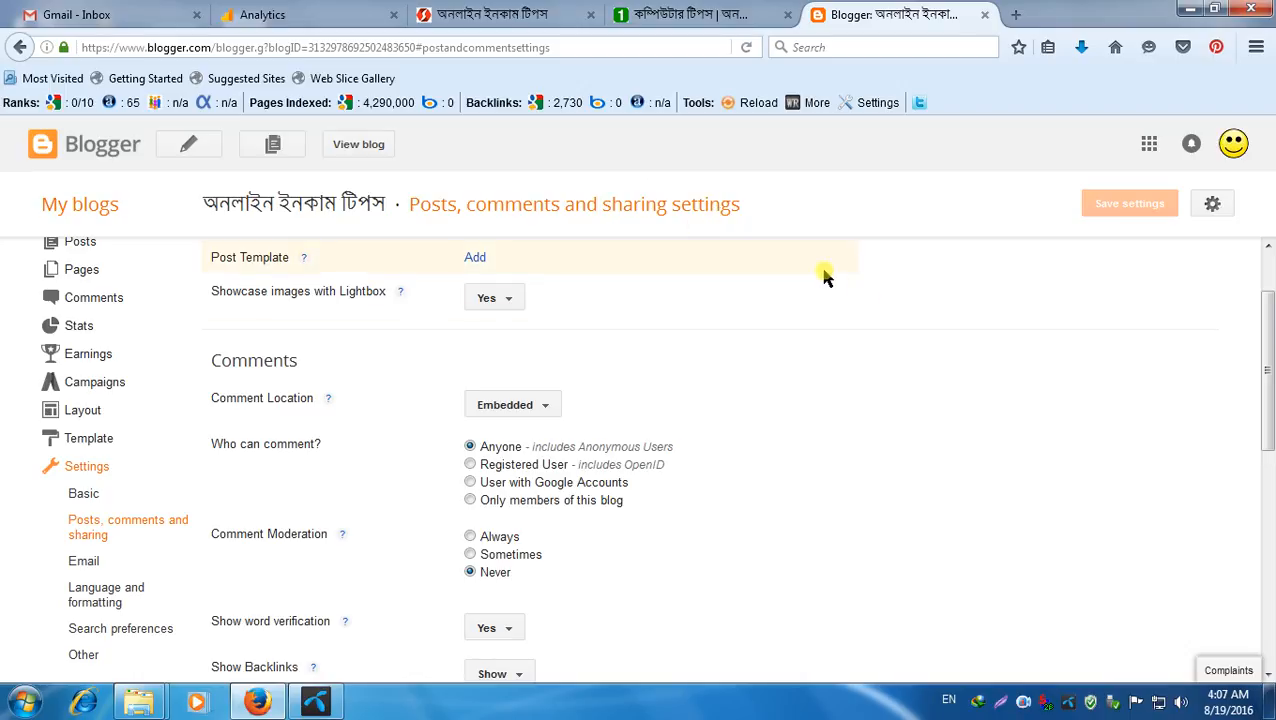
pyautogui.moveTo(1270, 342); pyautogui.dragTo(1270, 305)
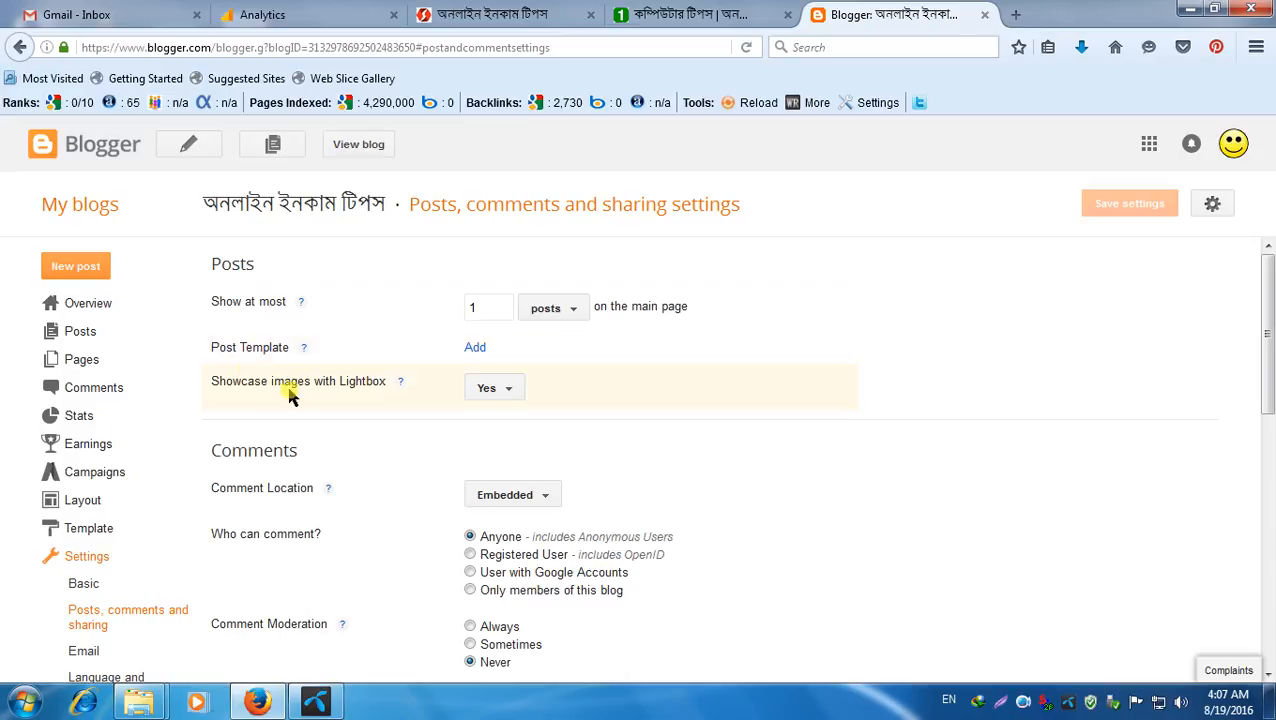
pyautogui.click(510, 390)
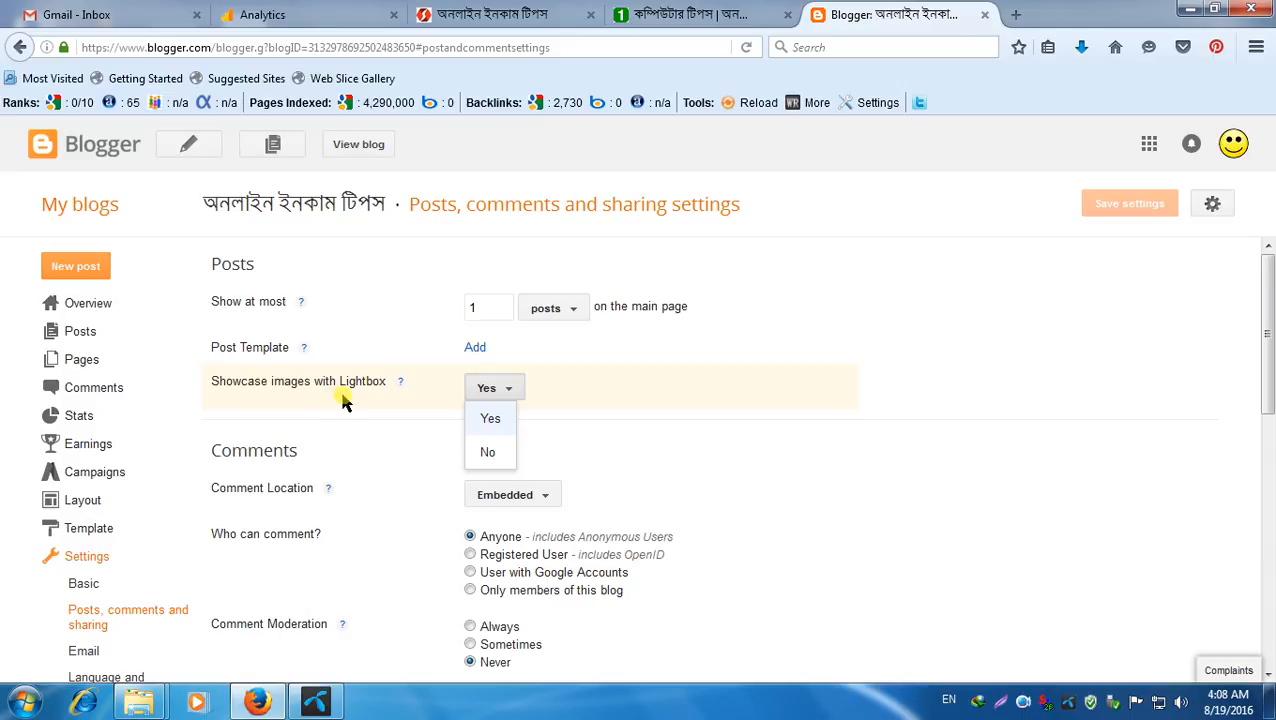
pyautogui.click(745, 418)
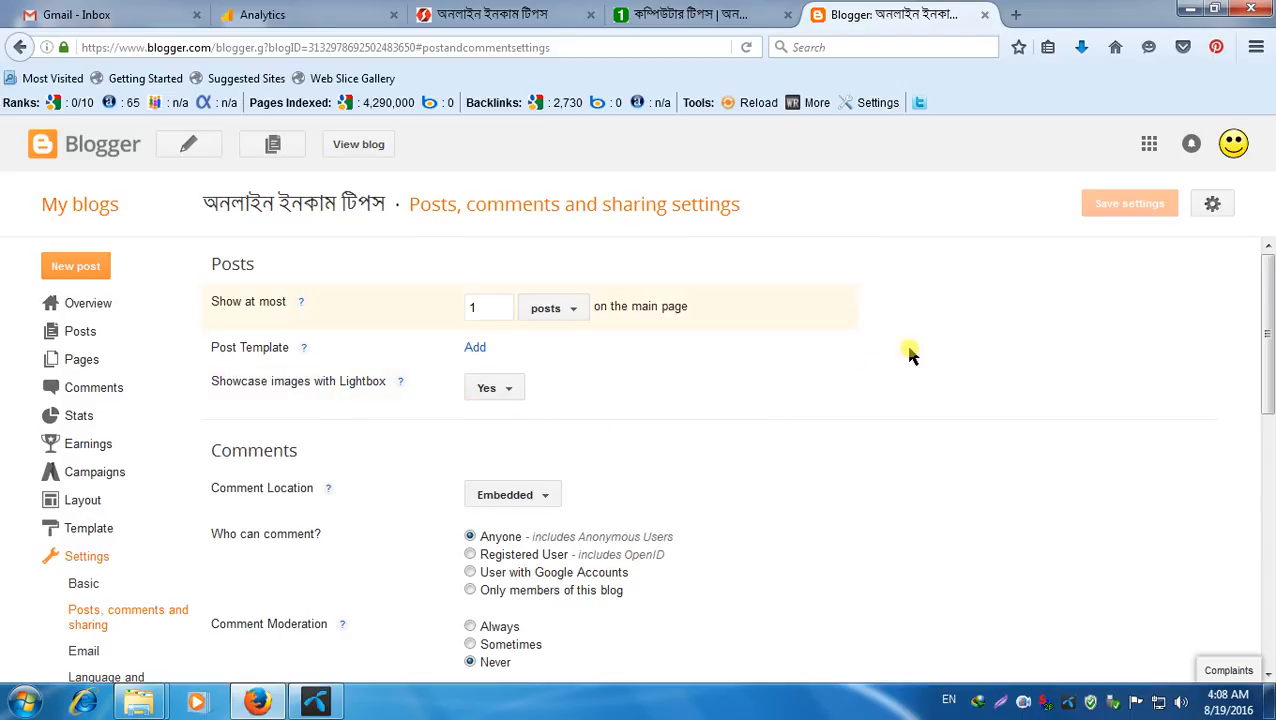
pyautogui.moveTo(1265, 322); pyautogui.dragTo(1266, 410)
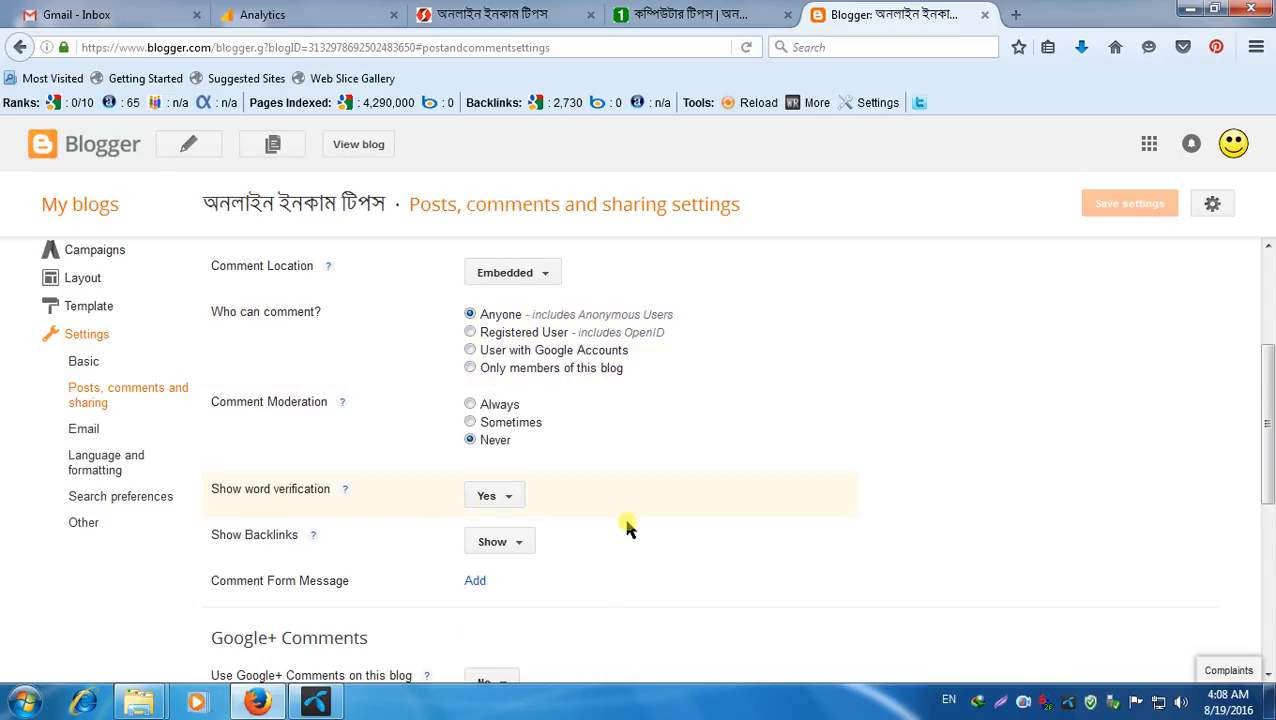
pyautogui.click(1020, 704)
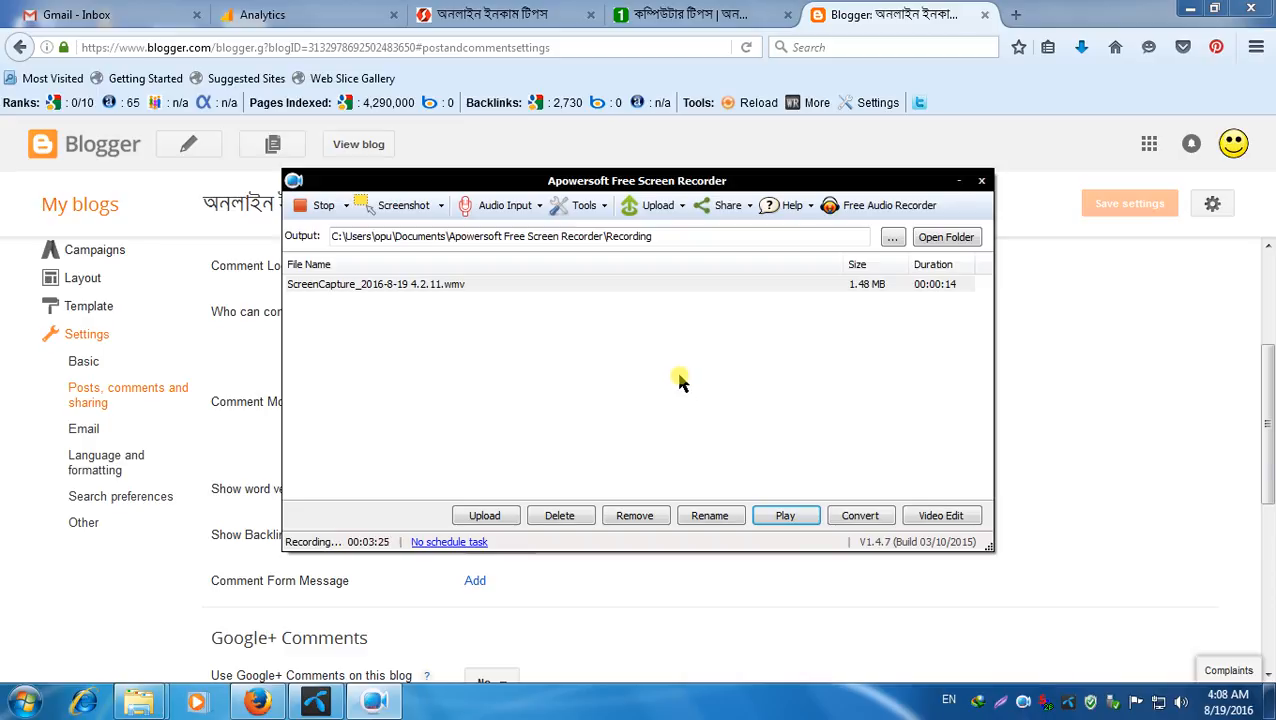
pyautogui.click(958, 181)
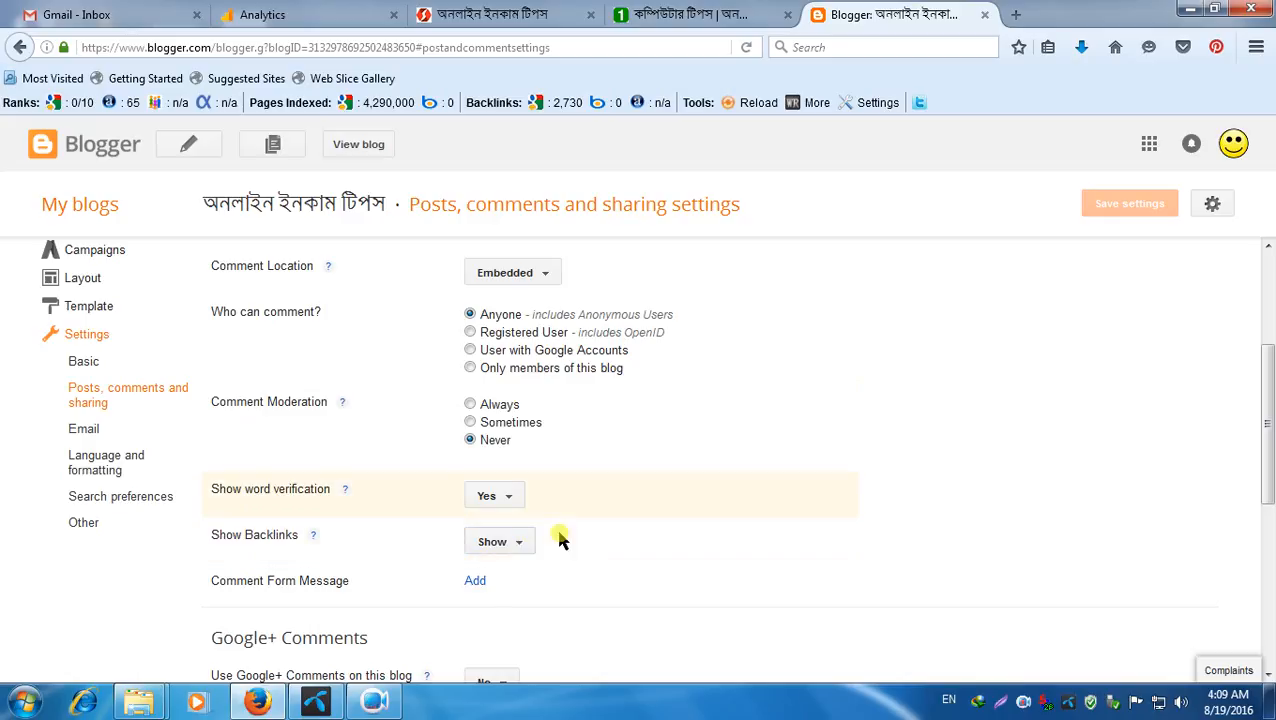
# Step: Open the blog's Email settings, followed by the Language and formatting settings, to view their options
pyautogui.moveTo(1270, 432)
pyautogui.mouseDown()
pyautogui.moveTo(1270, 538)
pyautogui.moveTo(1268, 410)
pyautogui.mouseUp()
pyautogui.click(90, 440)
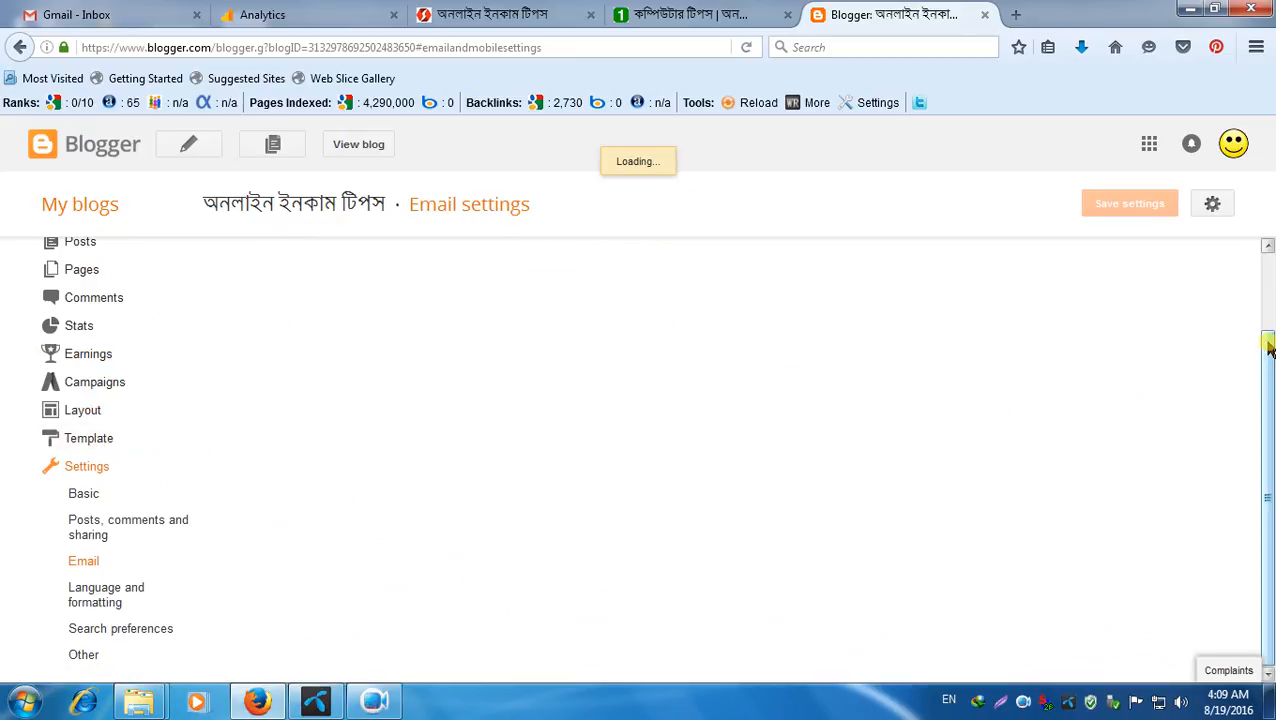
pyautogui.moveTo(1268, 345)
pyautogui.mouseDown()
pyautogui.moveTo(1270, 279)
pyautogui.moveTo(1268, 350)
pyautogui.mouseUp()
pyautogui.click(88, 597)
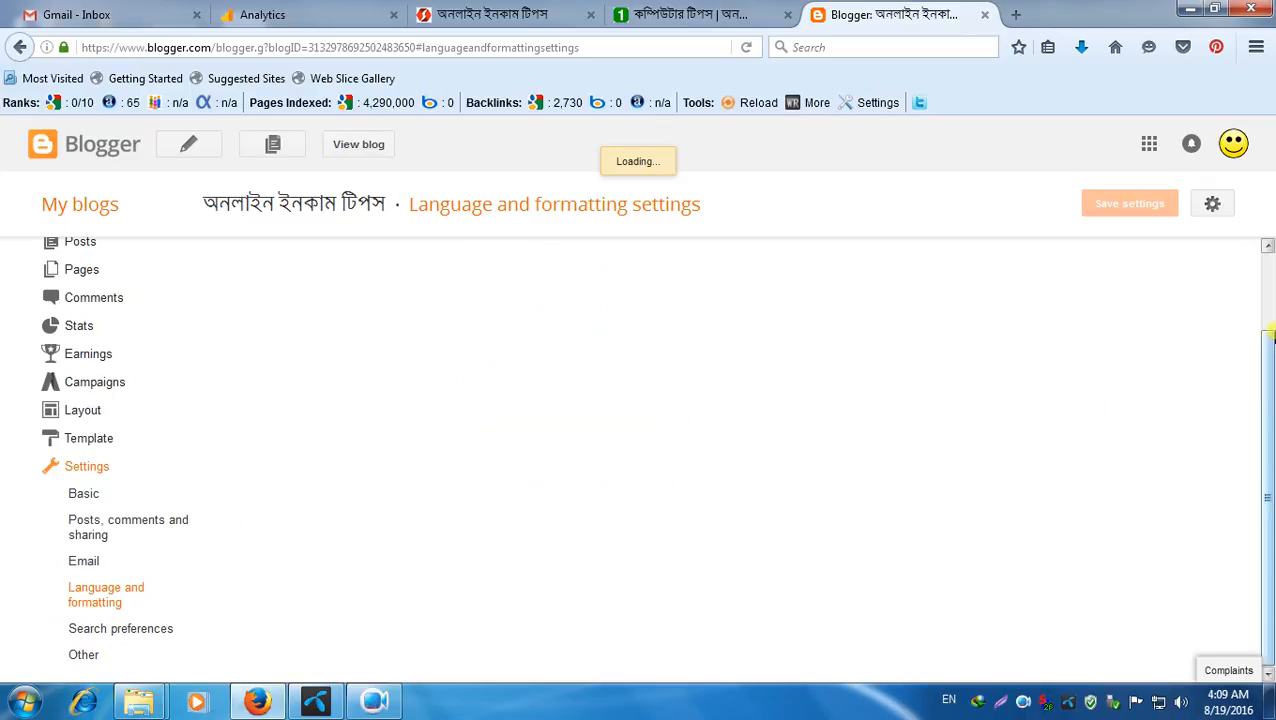
pyautogui.moveTo(1269, 346); pyautogui.dragTo(1268, 297)
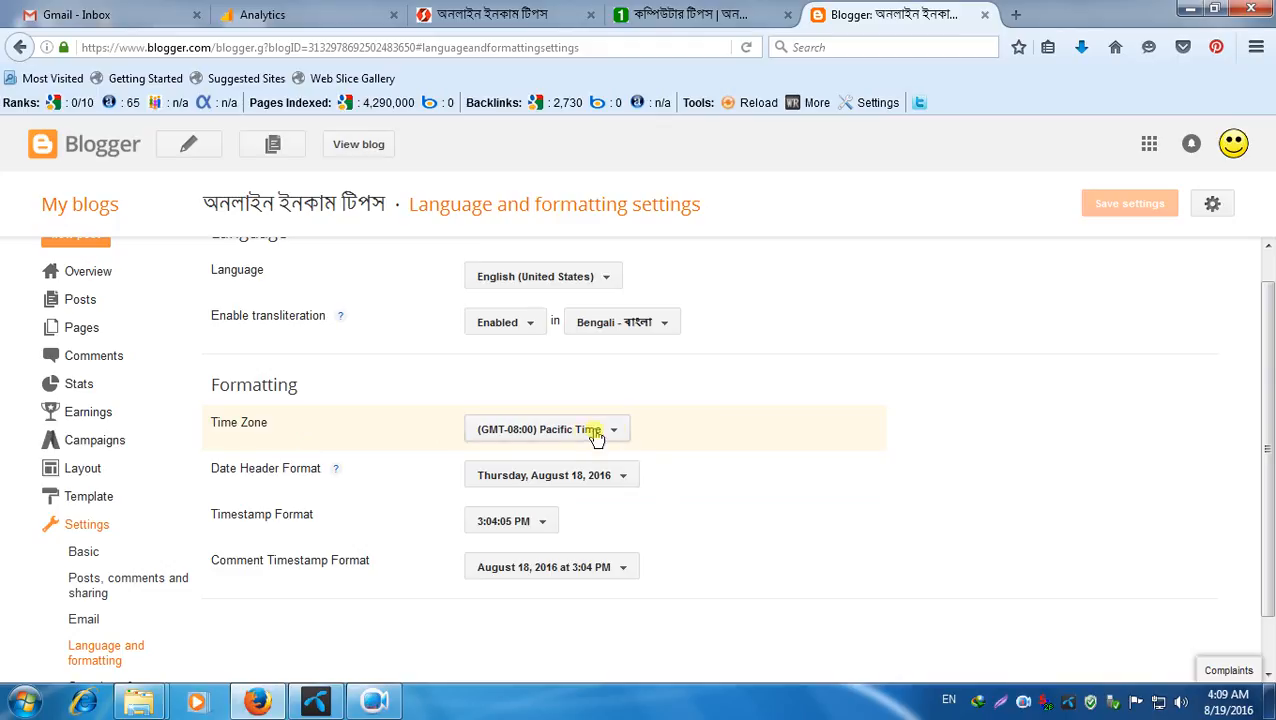
# Step: Review the blog's Search preferences and open the custom robots.txt content for editing
pyautogui.moveTo(1268, 366); pyautogui.dragTo(732, 470)
pyautogui.click(103, 630)
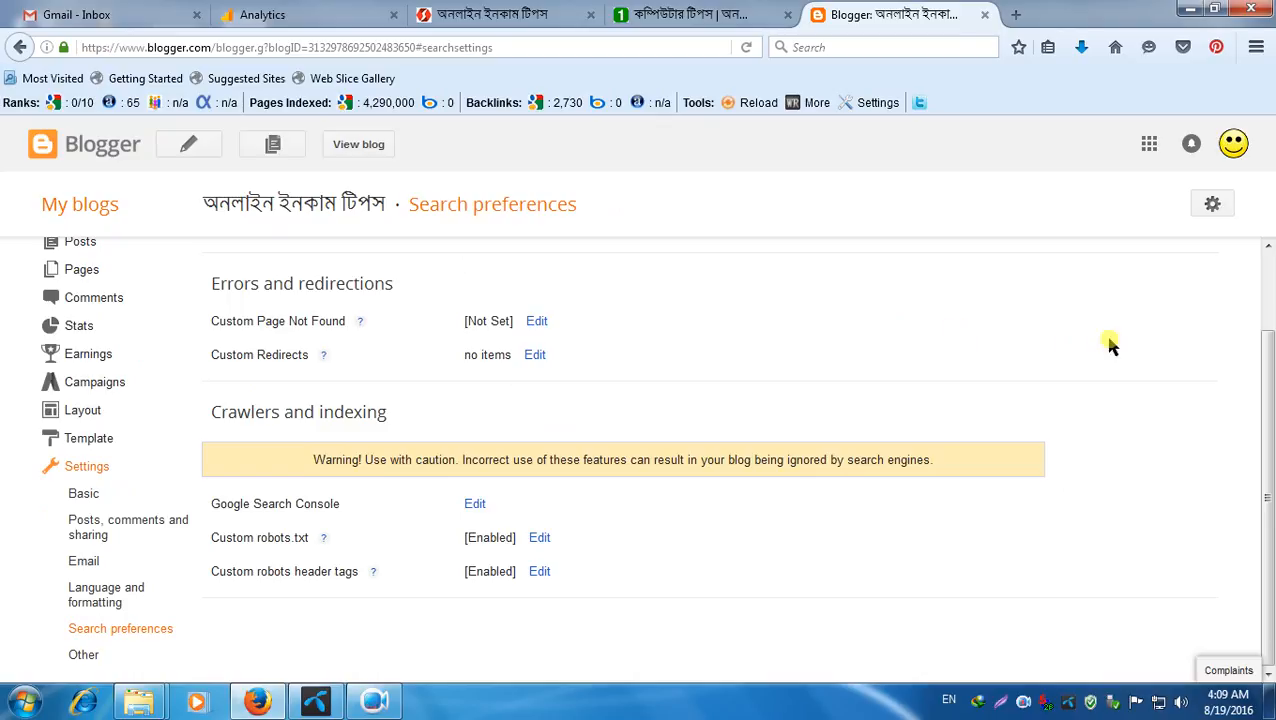
pyautogui.moveTo(1268, 385); pyautogui.dragTo(1268, 282)
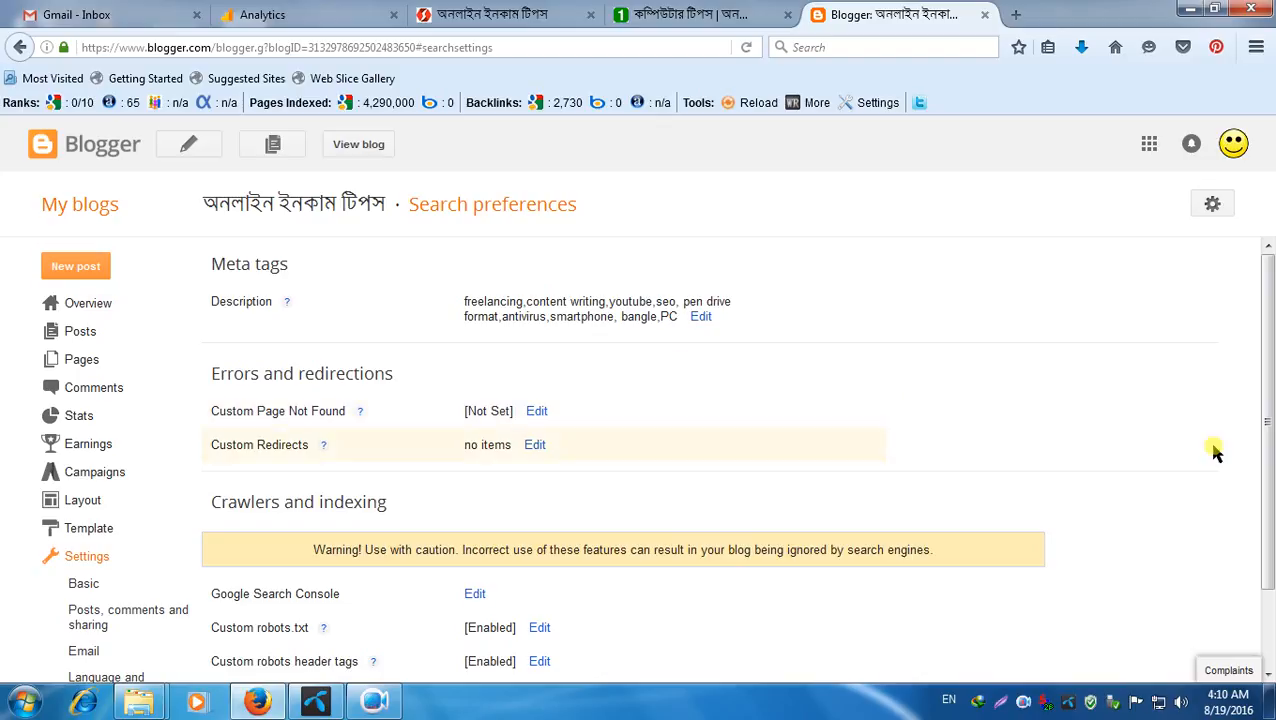
pyautogui.moveTo(1264, 400); pyautogui.dragTo(1102, 504)
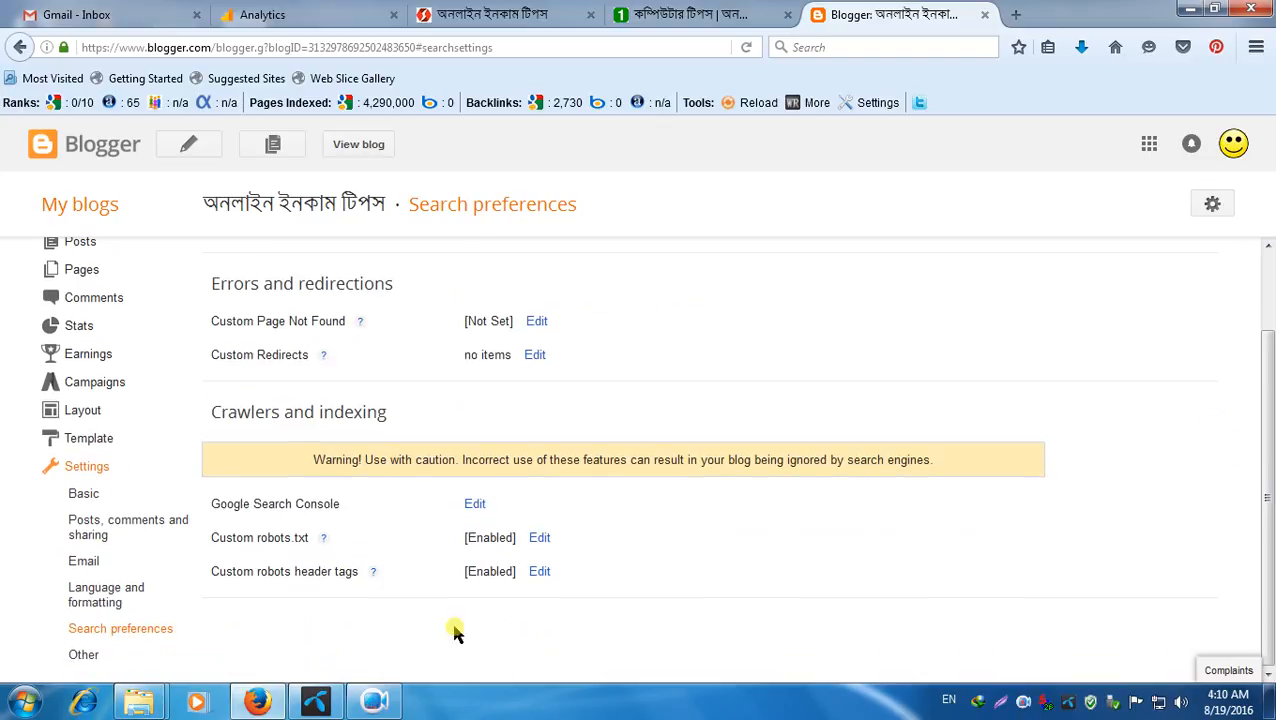
pyautogui.click(539, 538)
pyautogui.moveTo(1268, 393); pyautogui.dragTo(1268, 463)
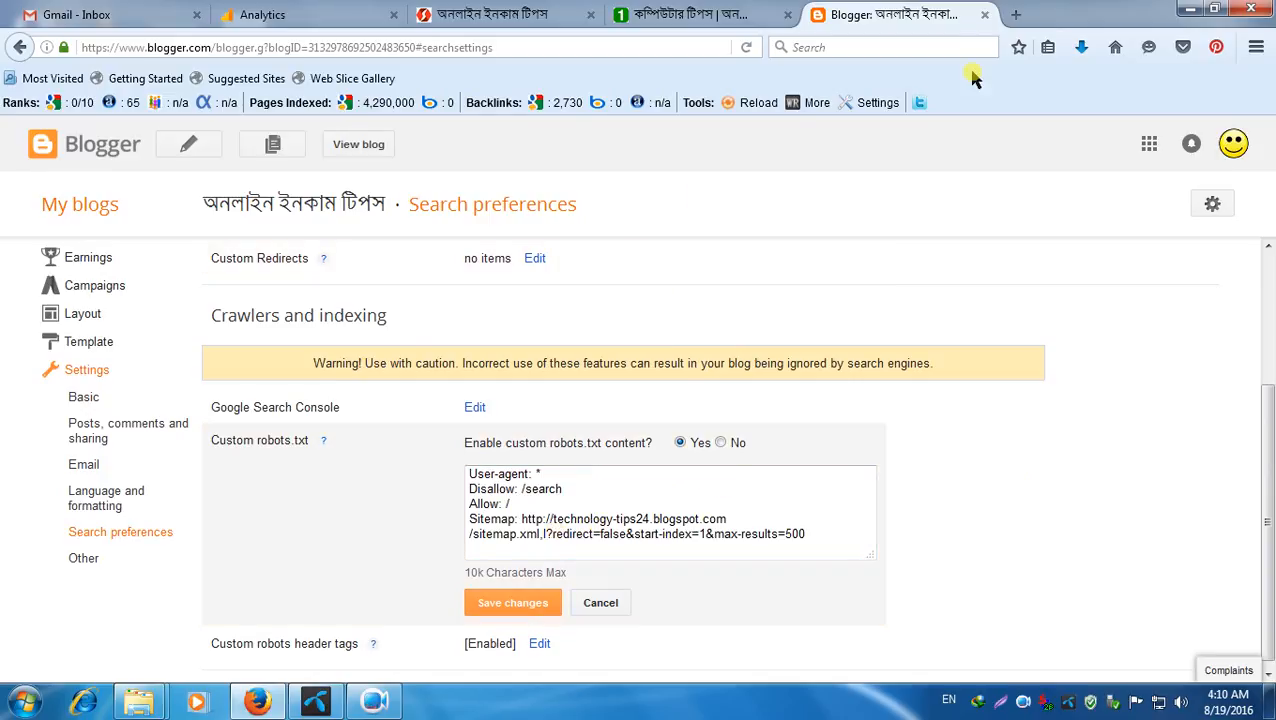
# Step: Search Google for "sitemap xml" in a new browser tab and open the XML-Sitemaps.com generator site
pyautogui.click(1015, 14)
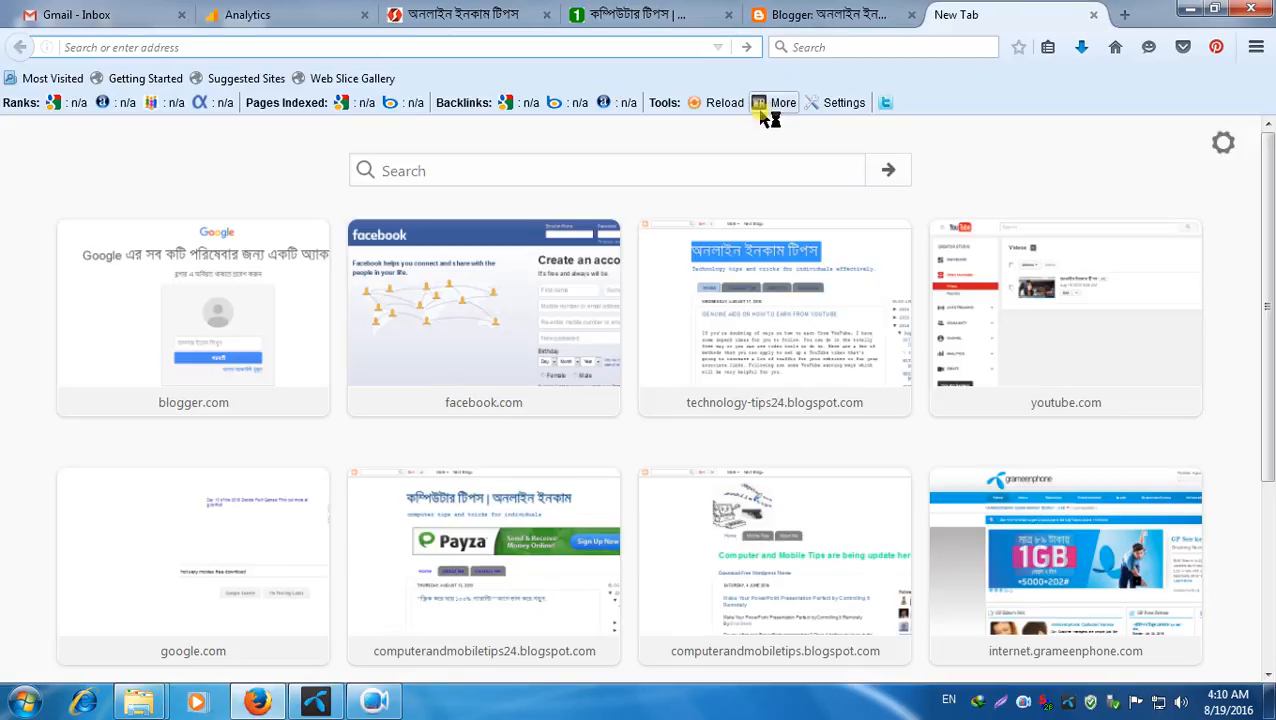
pyautogui.click(788, 47)
pyautogui.click(826, 74)
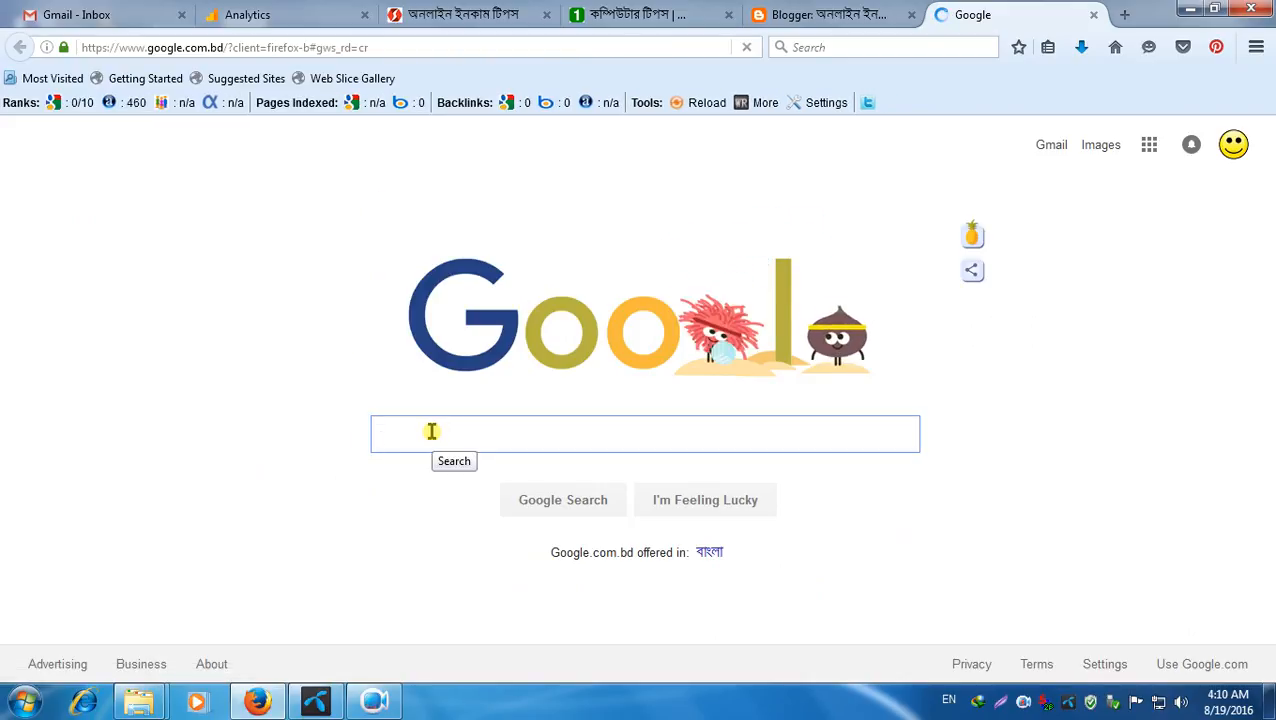
pyautogui.write('xml.sit')
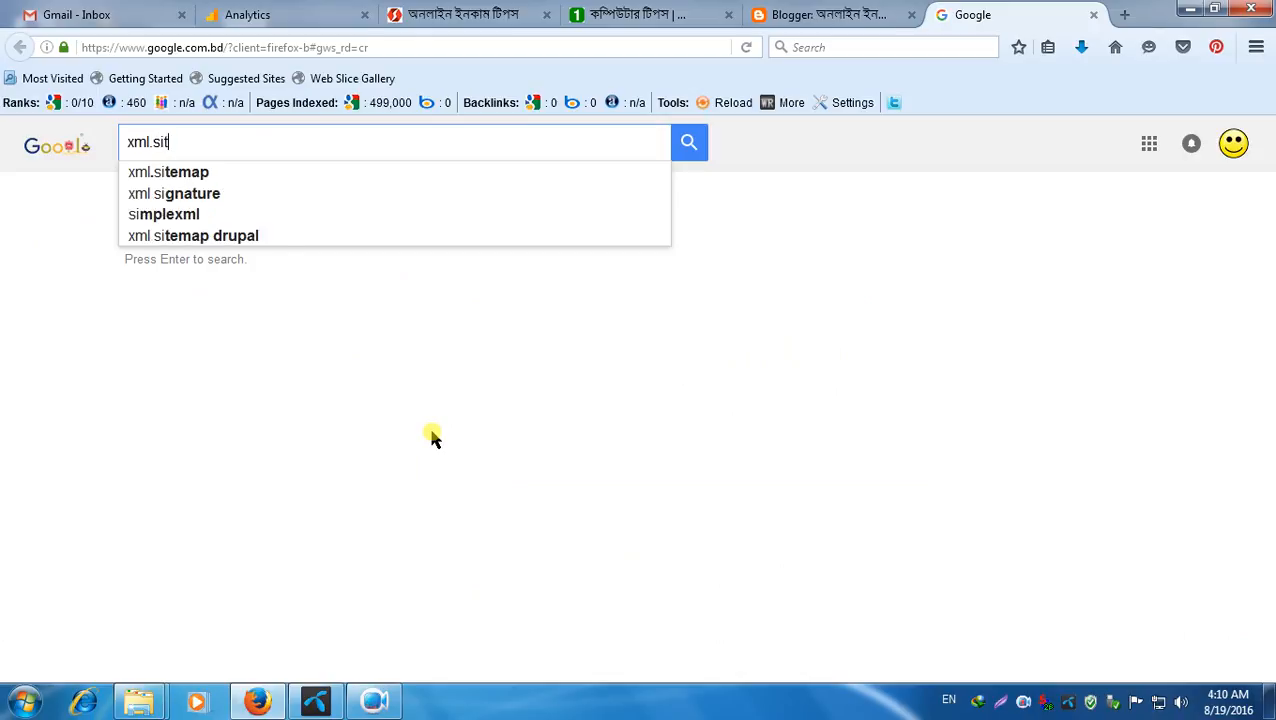
pyautogui.write('e ma')
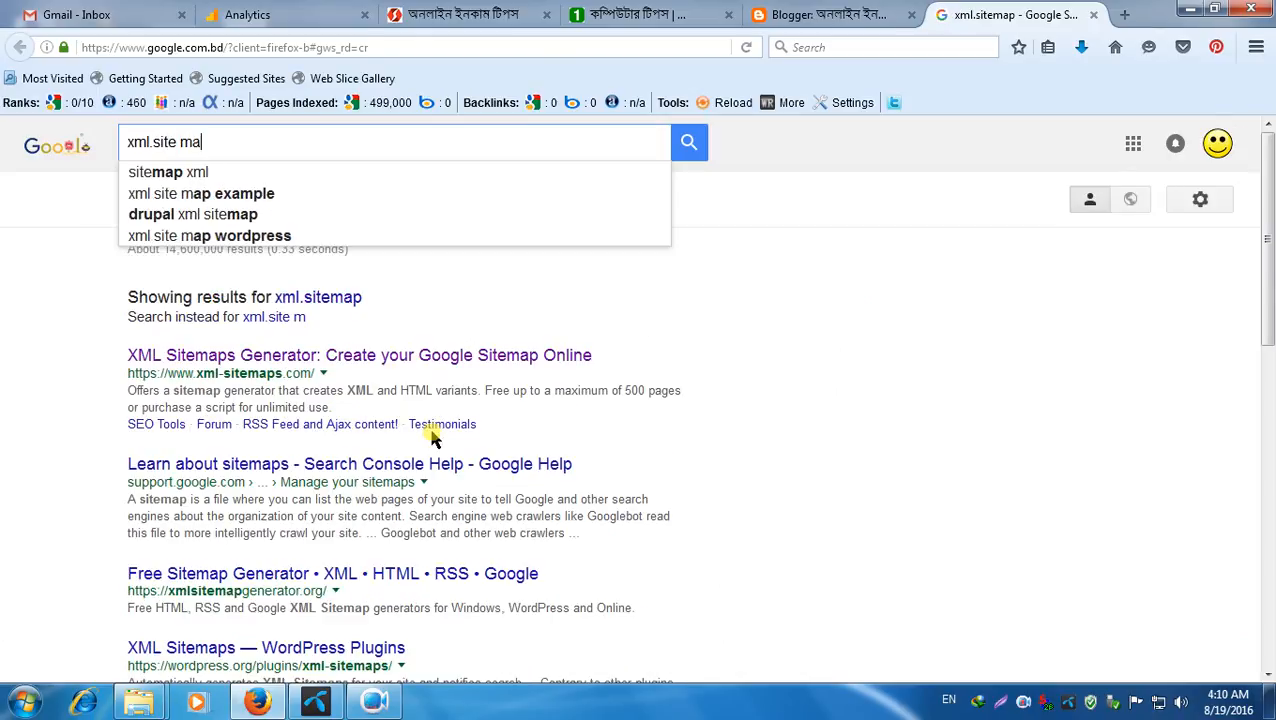
pyautogui.write('p')
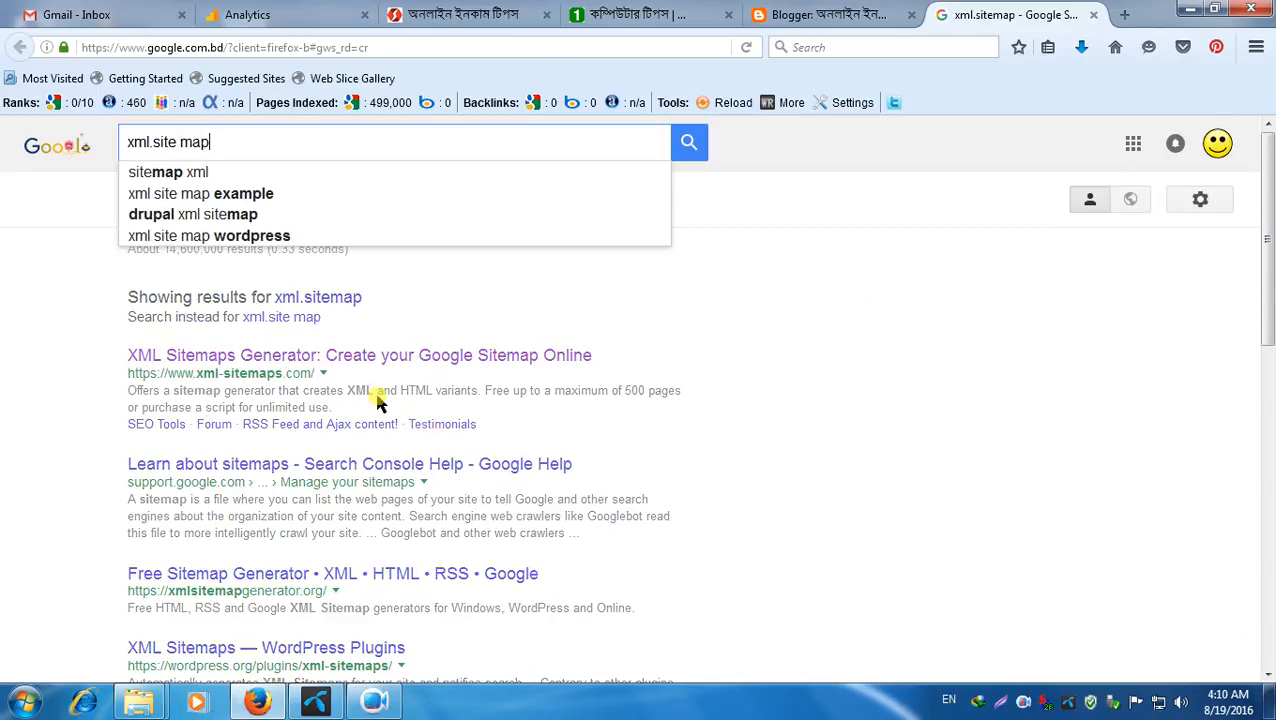
pyautogui.click(172, 175)
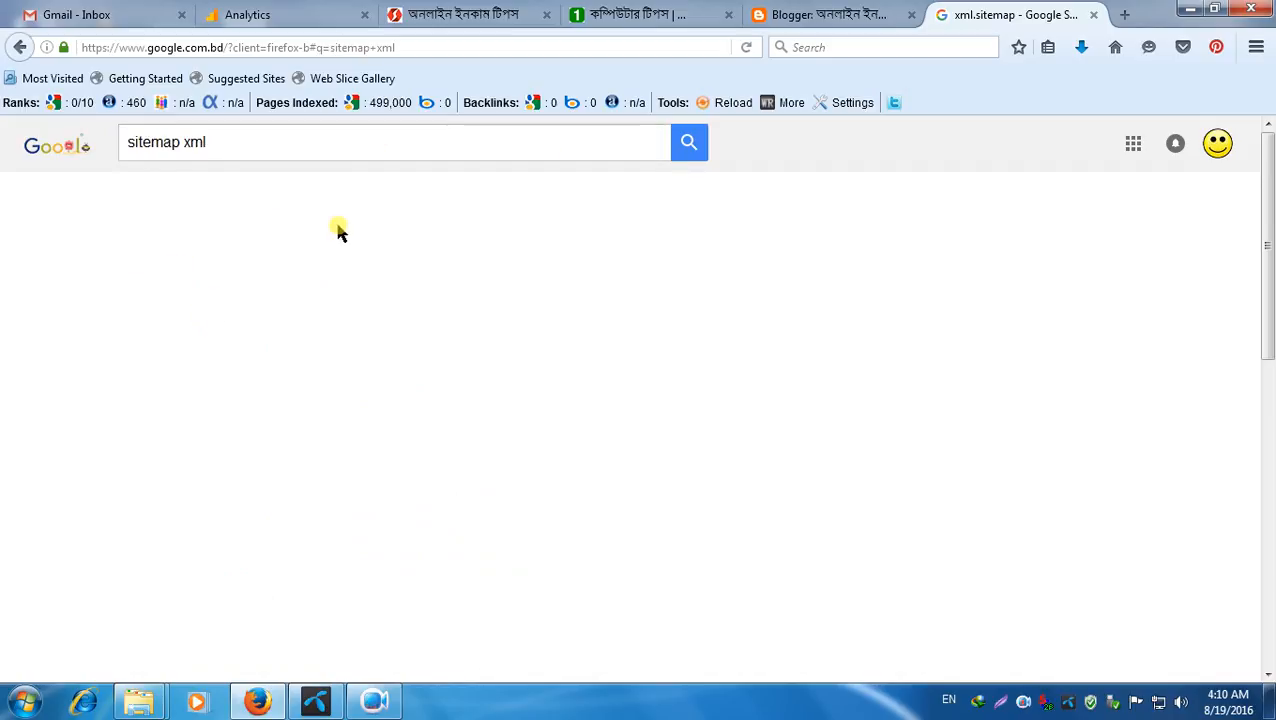
pyautogui.click(261, 288)
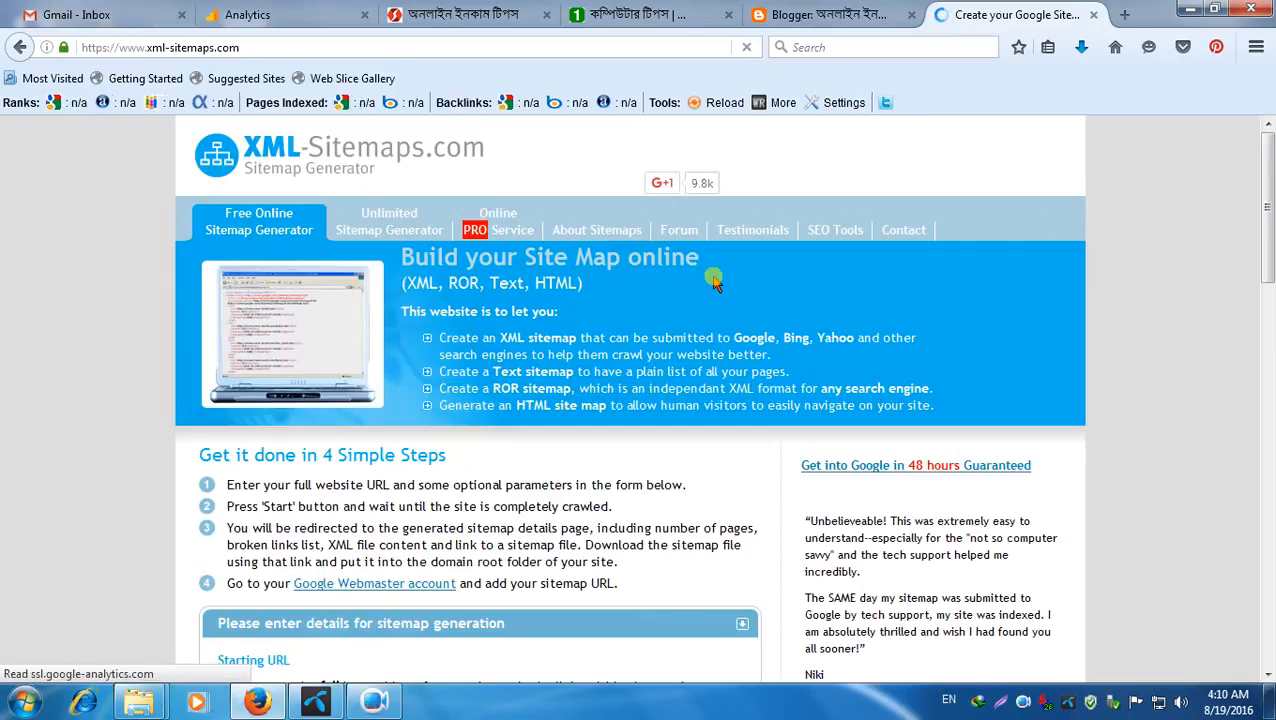
# Step: Set Last modification to None in the sitemap generation form
pyautogui.scroll(-3, 1268, 283)
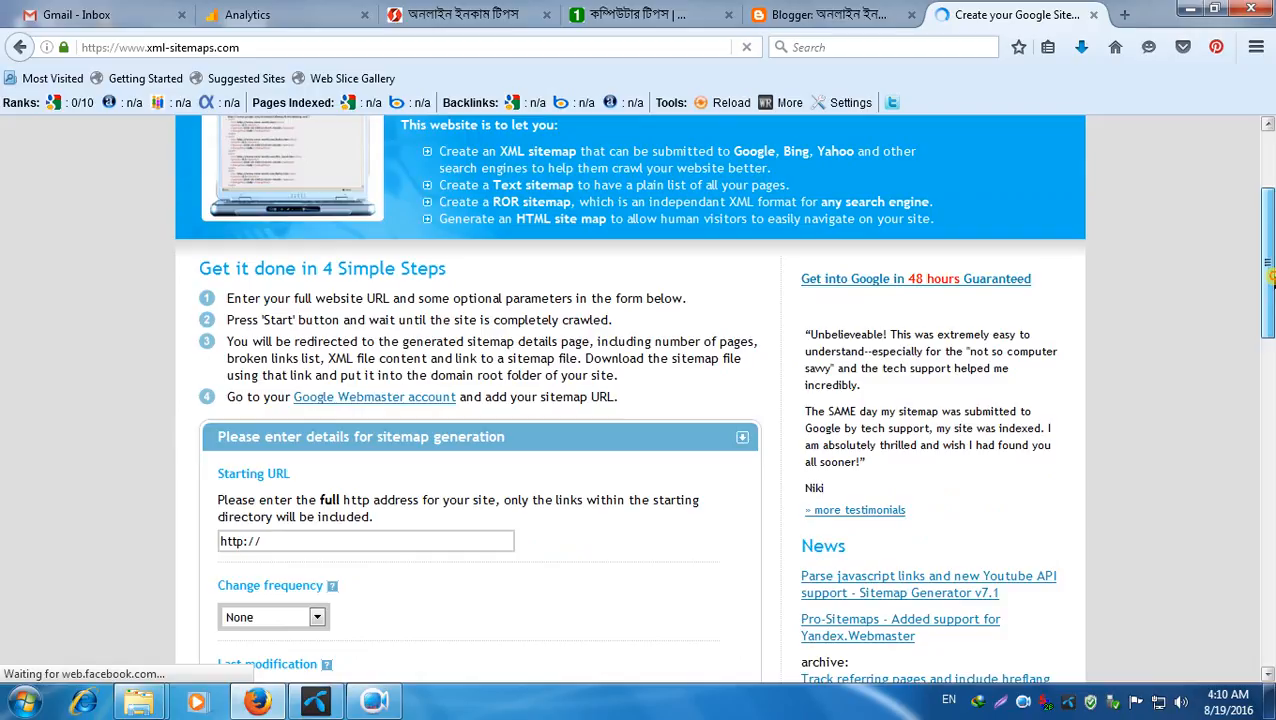
pyautogui.scroll(-3, 1271, 283)
pyautogui.scroll(-3, 1270, 350)
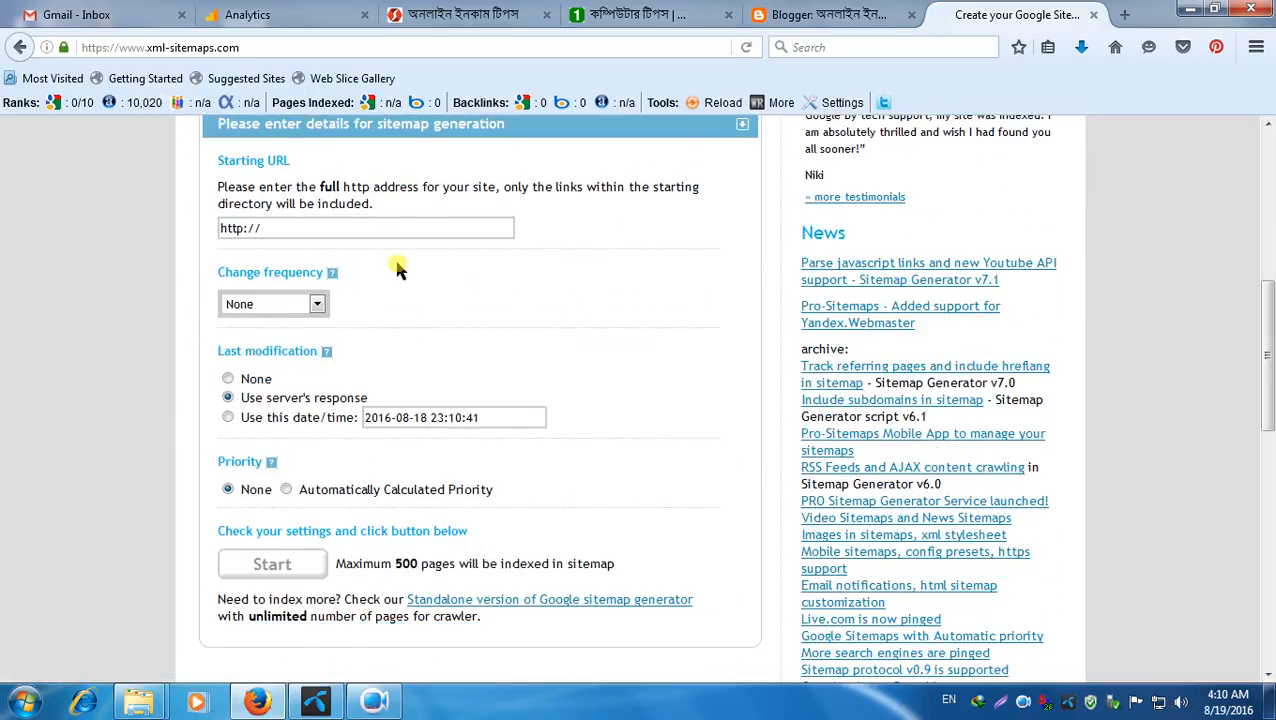
pyautogui.doubleClick(363, 228)
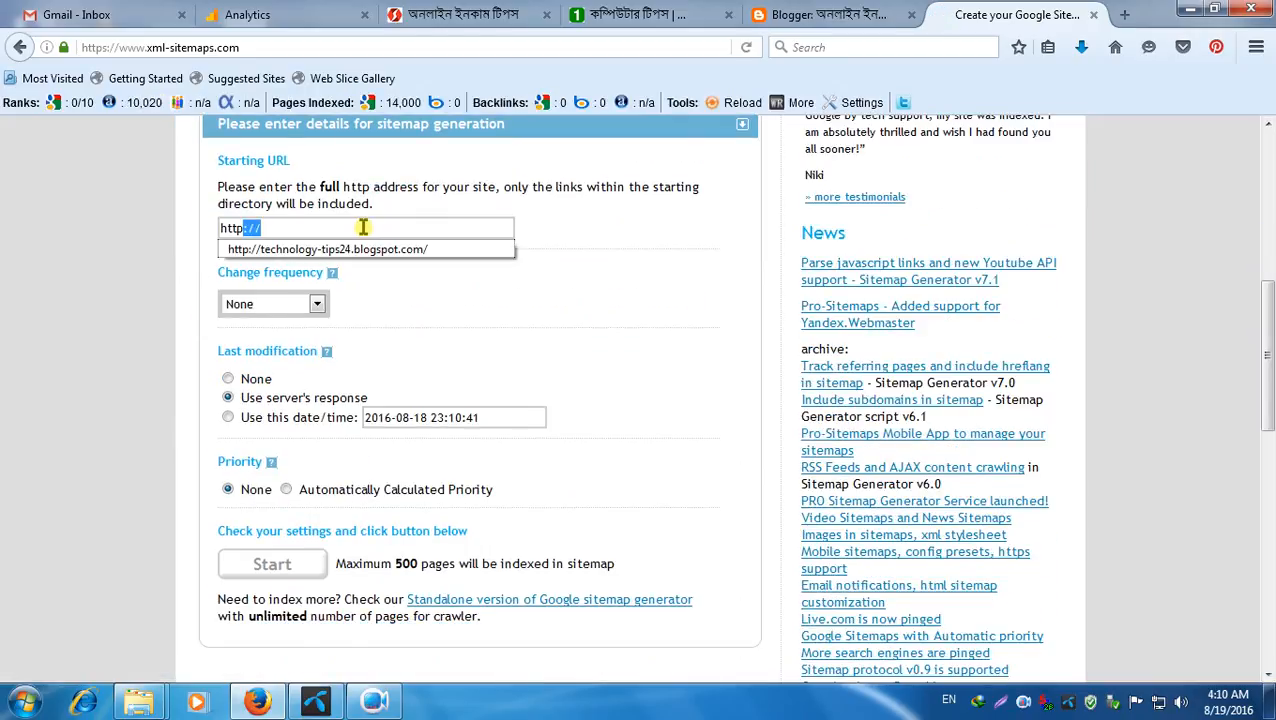
pyautogui.click(473, 295)
pyautogui.click(248, 380)
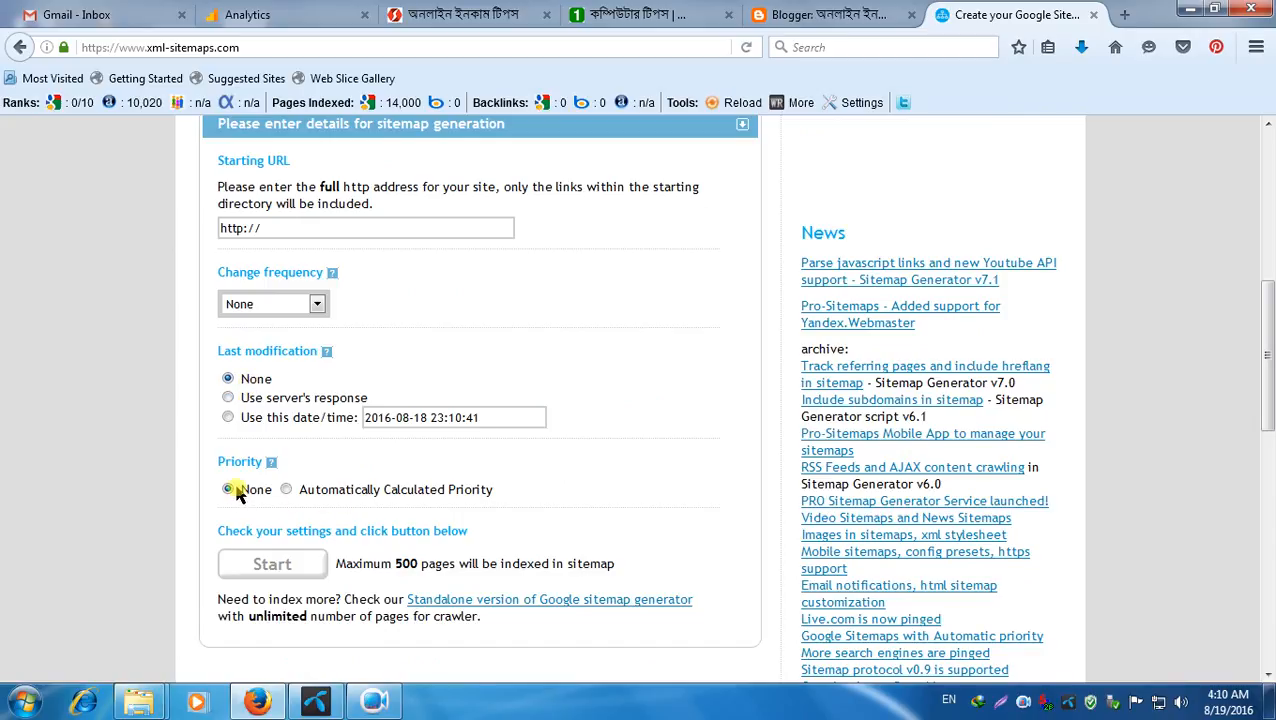
# Step: Return to the blog's Search preferences in Blogger and close the custom robots.txt editor without saving
pyautogui.moveTo(1268, 341); pyautogui.dragTo(1268, 235)
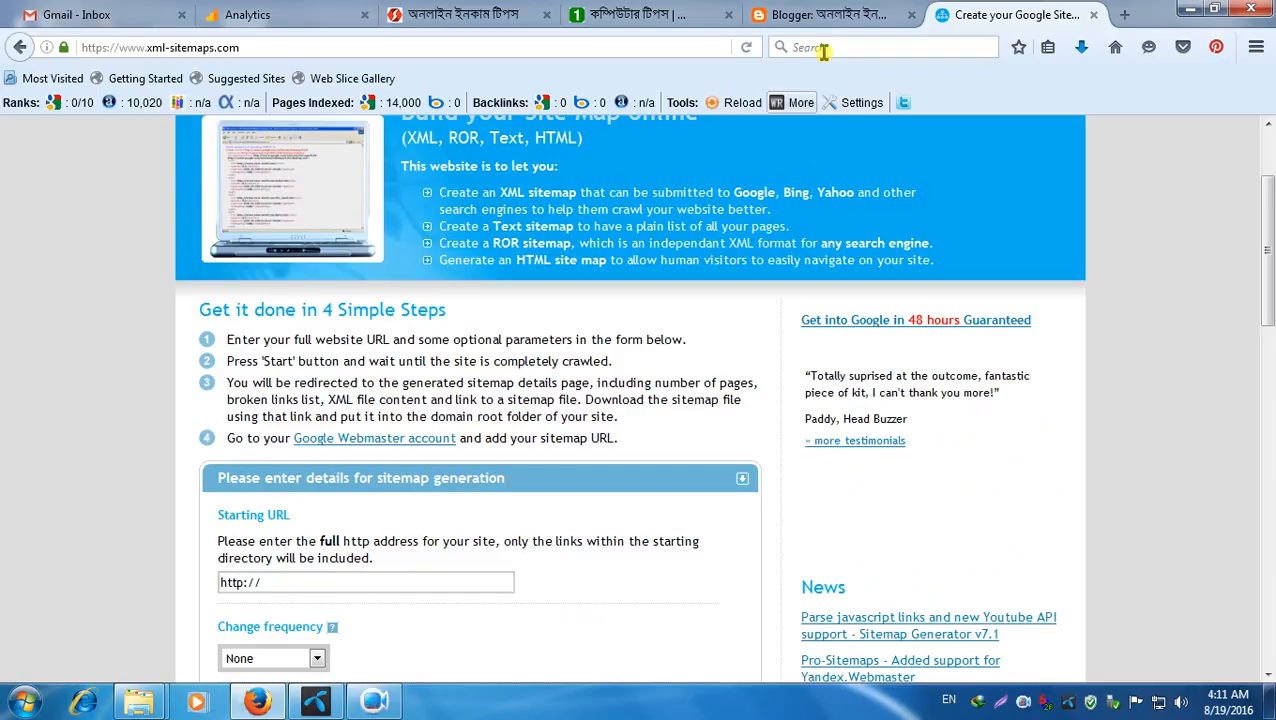
pyautogui.click(818, 14)
pyautogui.click(561, 540)
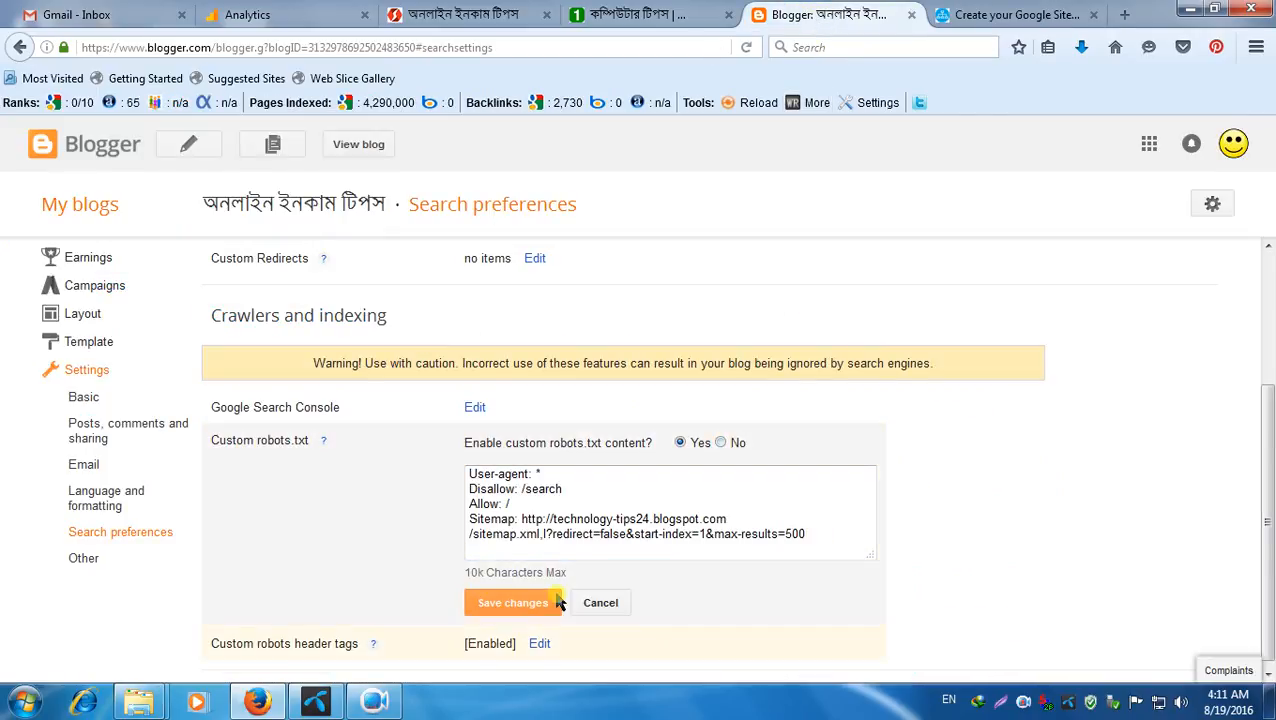
pyautogui.click(597, 606)
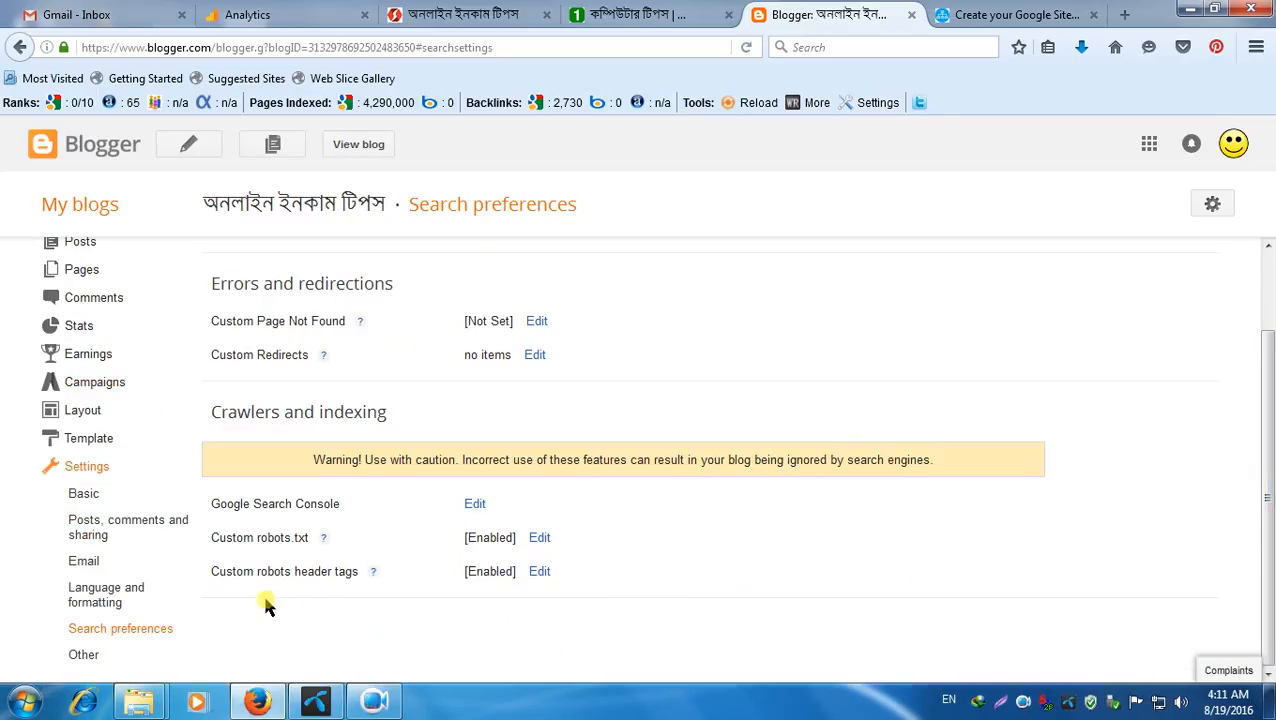
# Step: Open the custom robots header tags, review the home page, archive and search, and posts and pages options, and cancel without saving
pyautogui.click(540, 571)
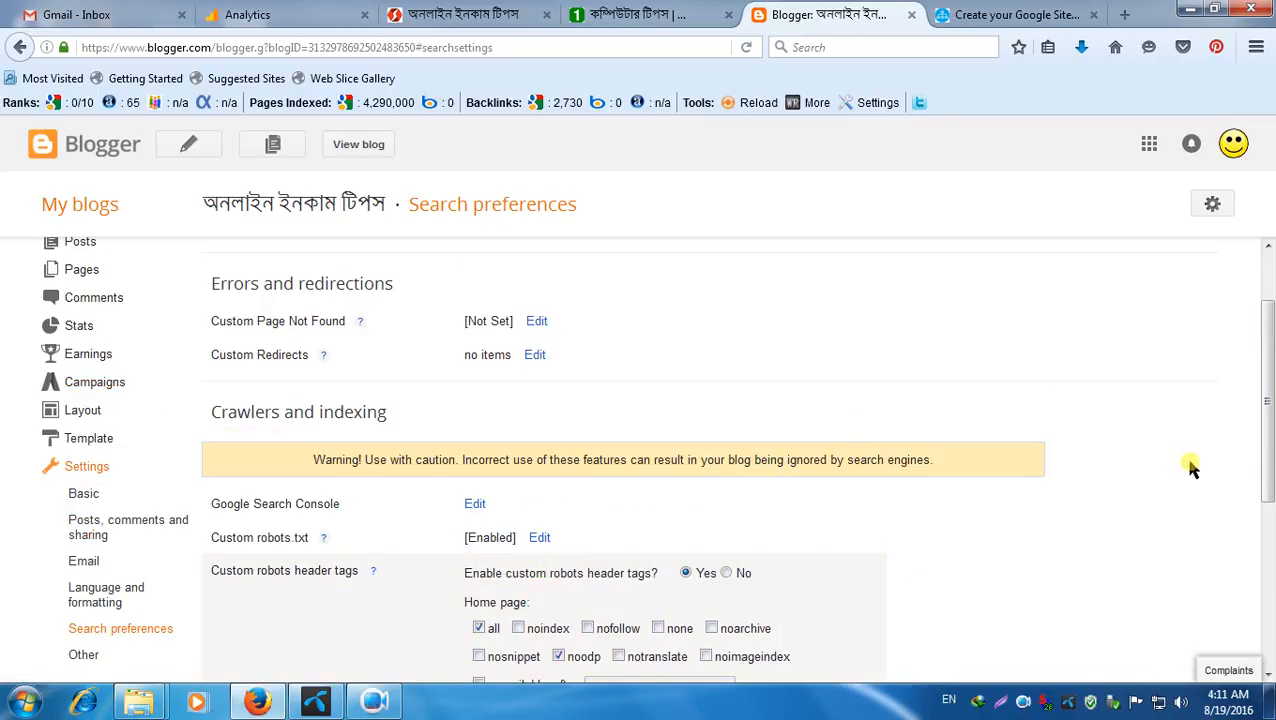
pyautogui.scroll(-1, 1268, 432)
pyautogui.scroll(-2, 1268, 432)
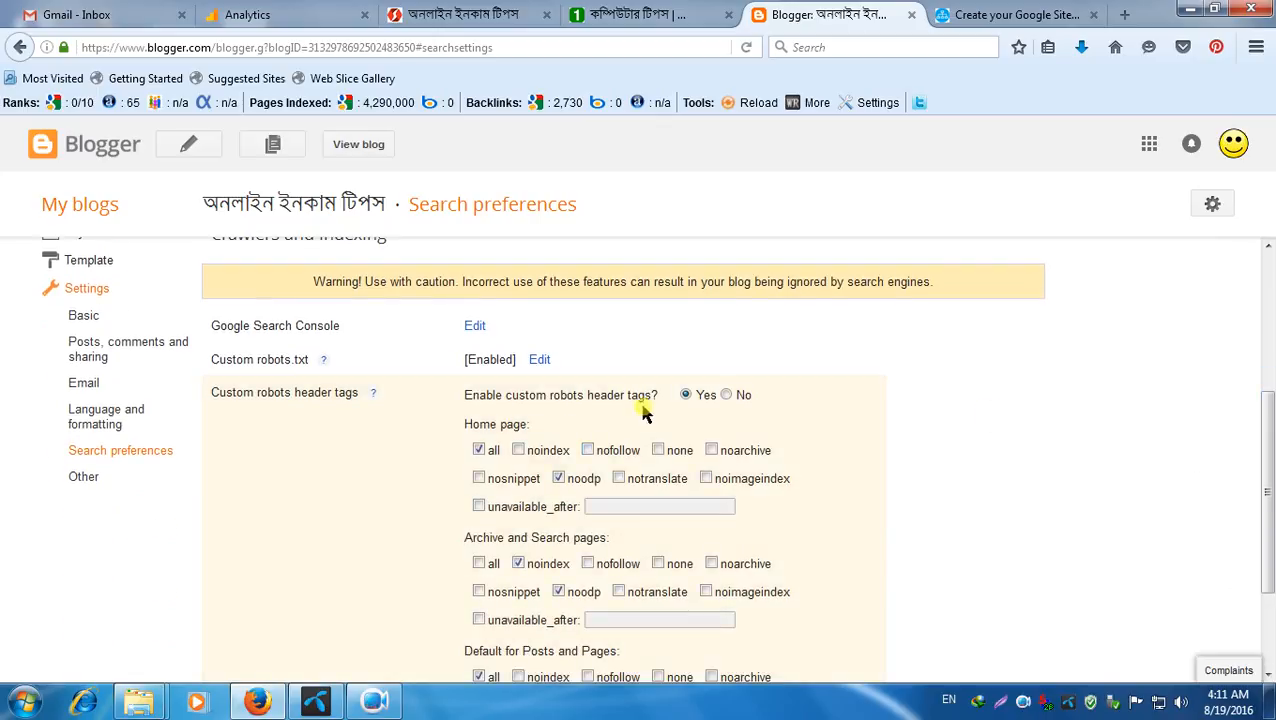
pyautogui.click(480, 448)
pyautogui.click(560, 479)
pyautogui.scroll(-2, 910, 540)
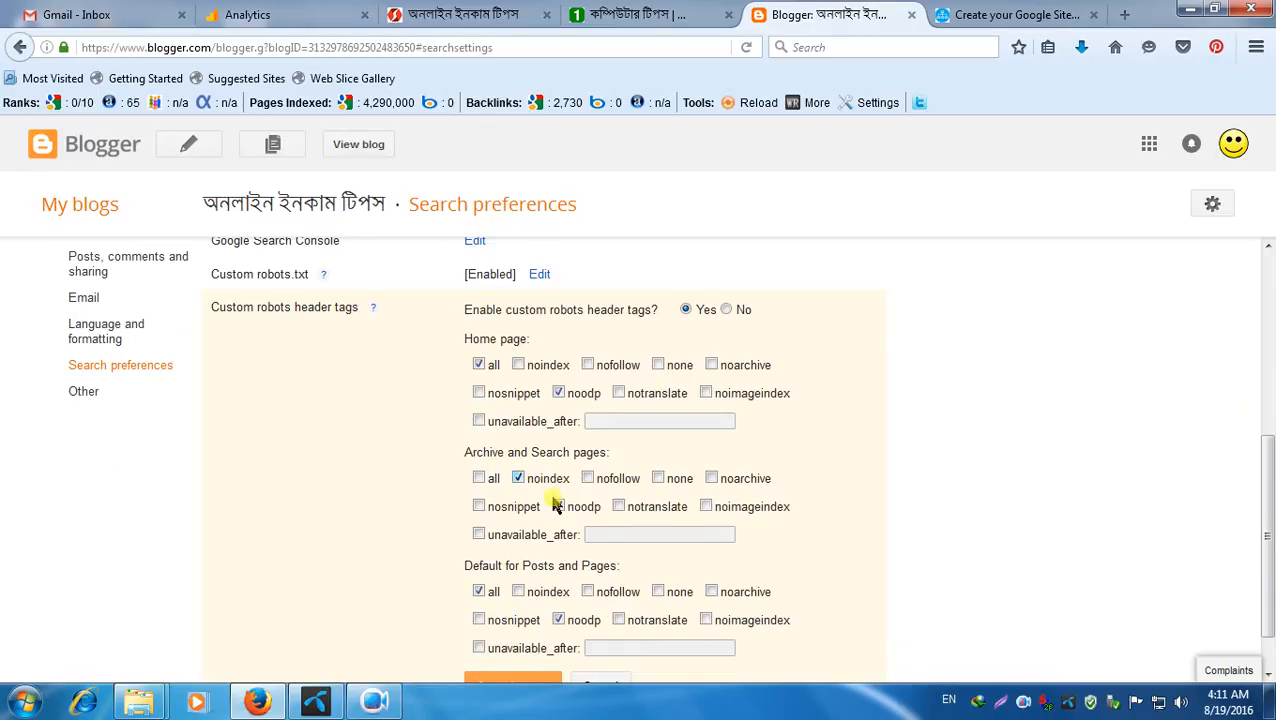
pyautogui.click(479, 592)
pyautogui.click(564, 508)
pyautogui.scroll(-1, 566, 636)
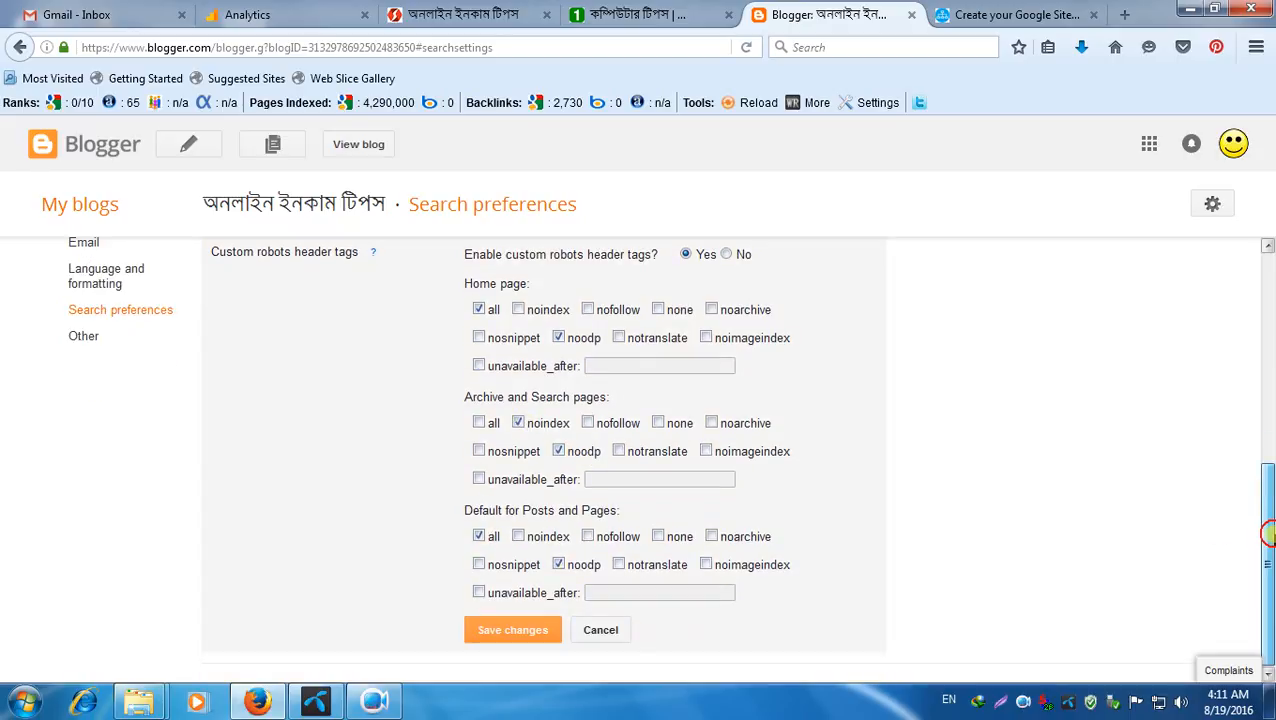
pyautogui.click(600, 631)
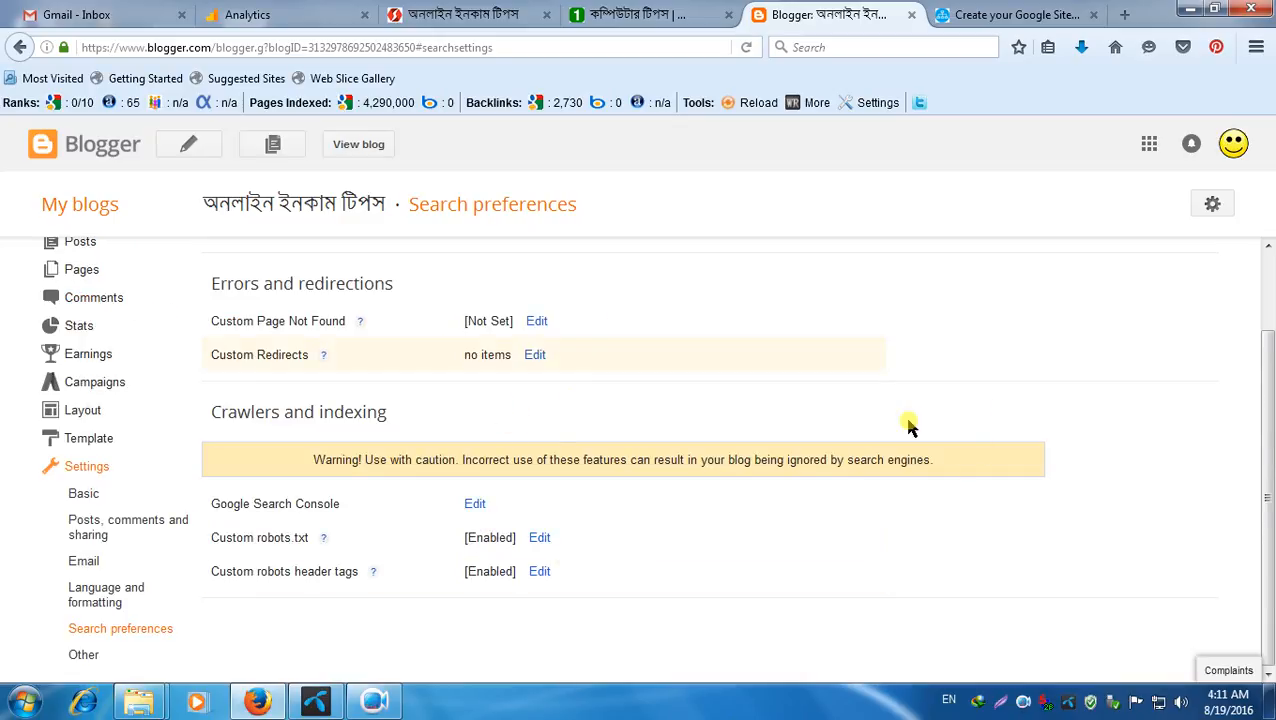
# Step: Open the blog's Other settings and review the import, delete blog, site feed, OpenID, adult content and Google Analytics sections
pyautogui.click(90, 655)
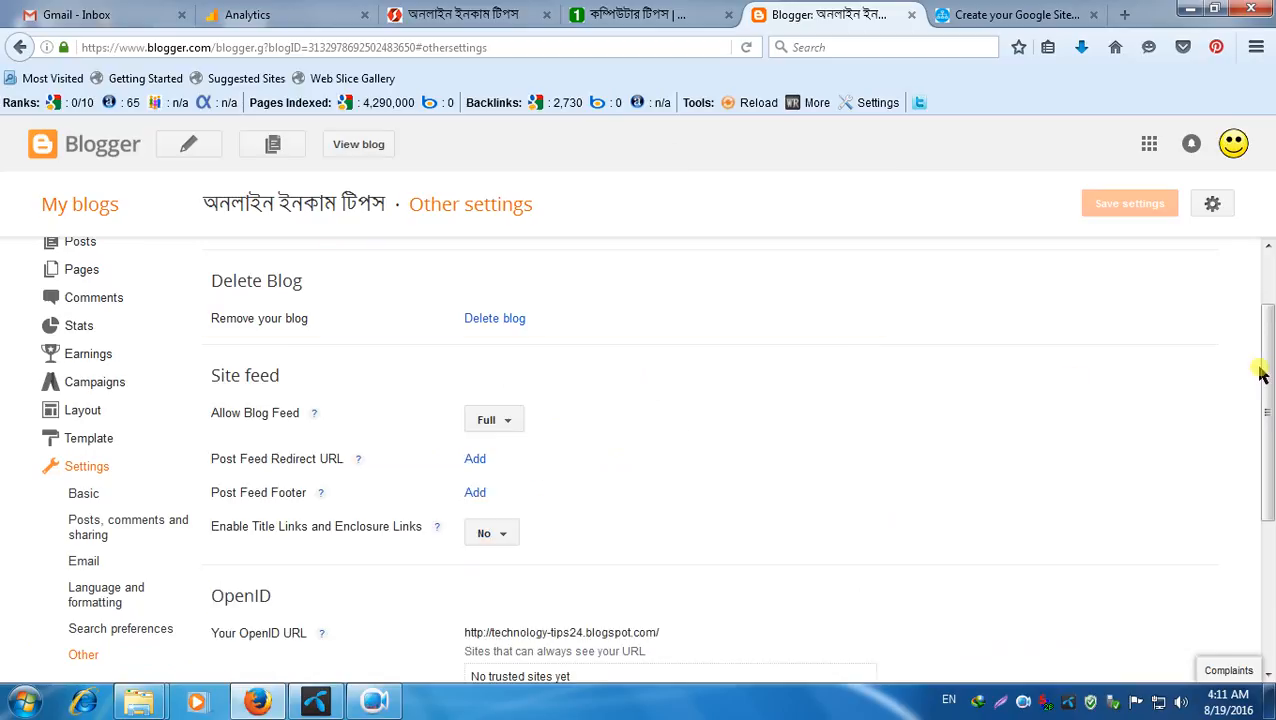
pyautogui.moveTo(1270, 384); pyautogui.dragTo(1270, 293)
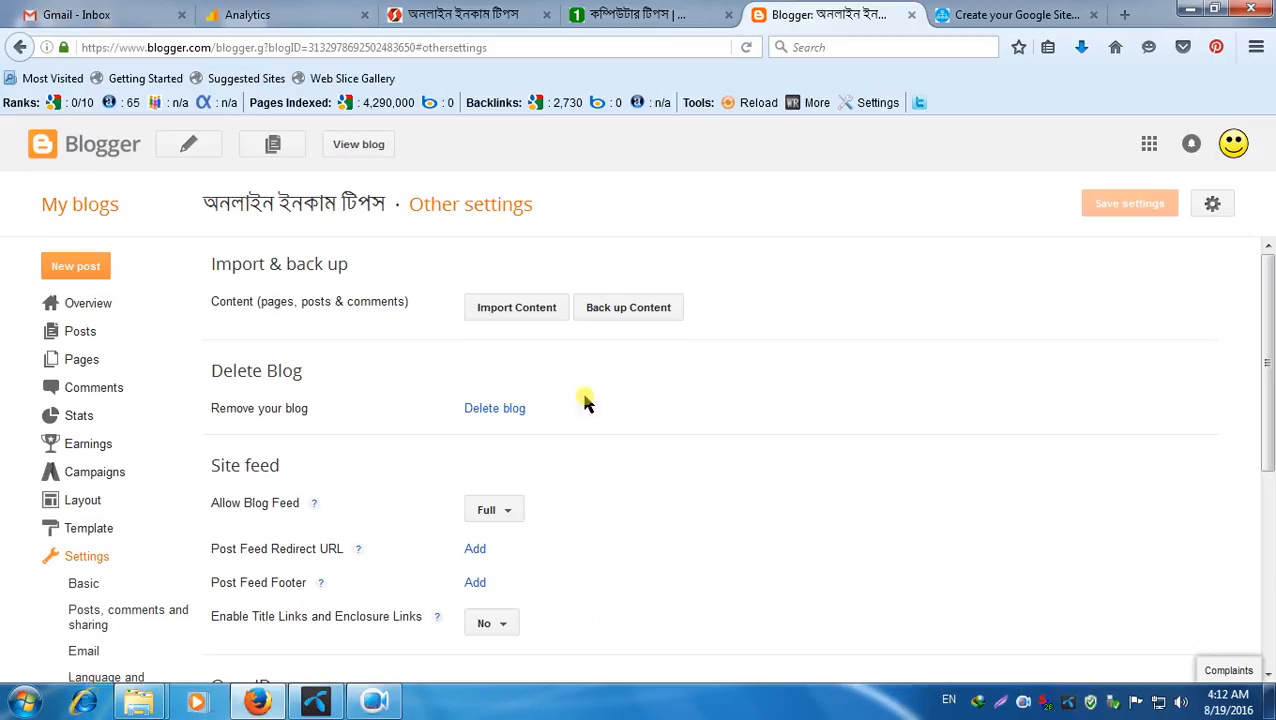
pyautogui.moveTo(1269, 311); pyautogui.dragTo(1269, 311)
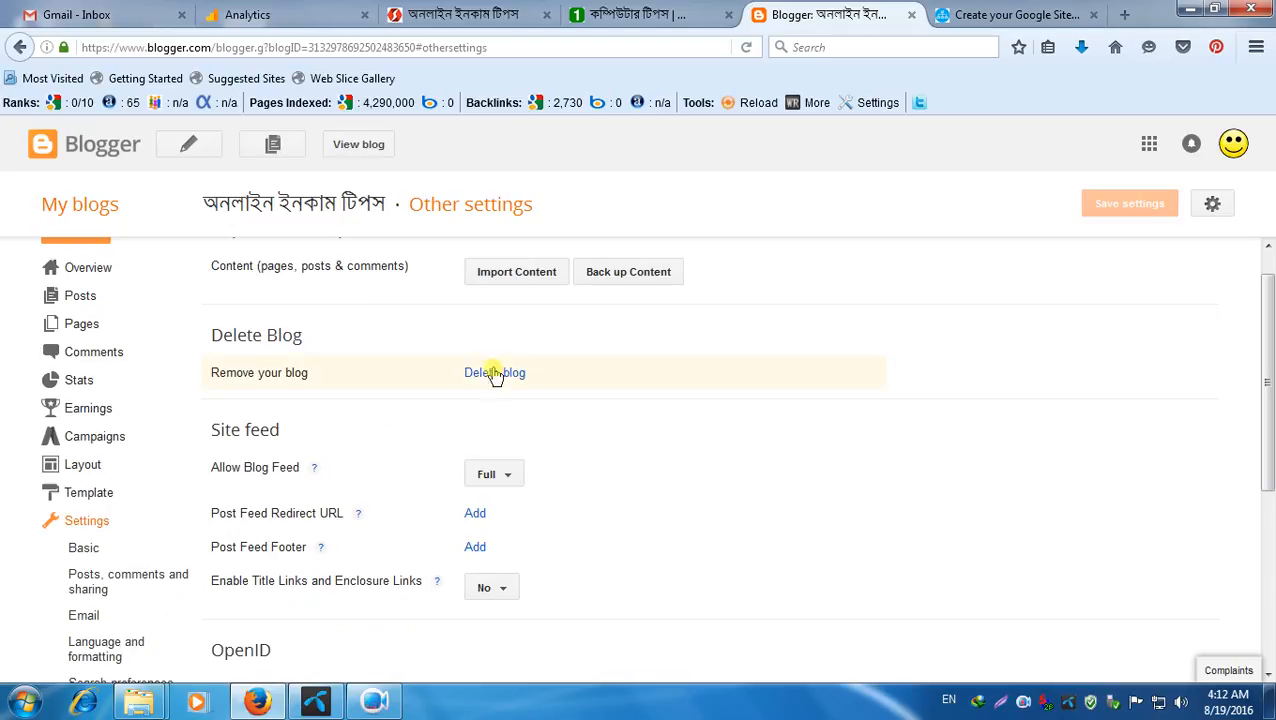
pyautogui.moveTo(1271, 365); pyautogui.dragTo(1272, 588)
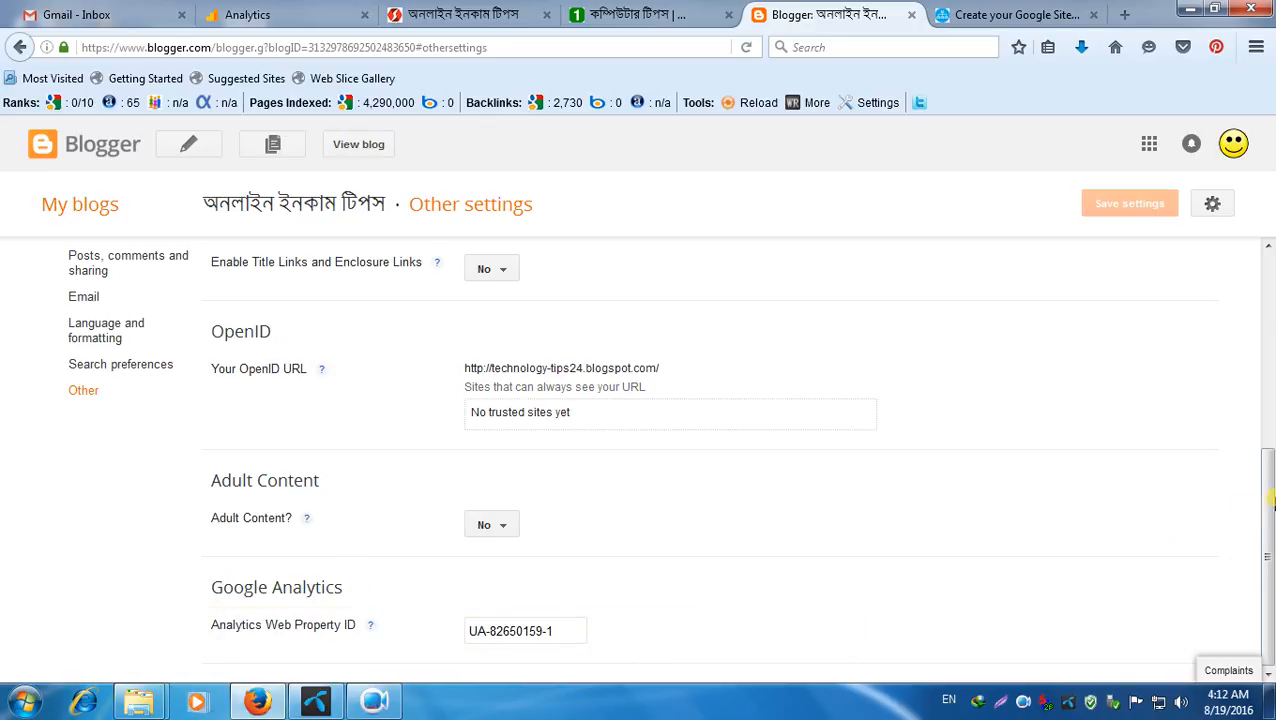
# Step: Switch to Google Analytics, locate the Tracking Id in the blog's Property Settings, and return to Blogger's Other settings
pyautogui.click(278, 15)
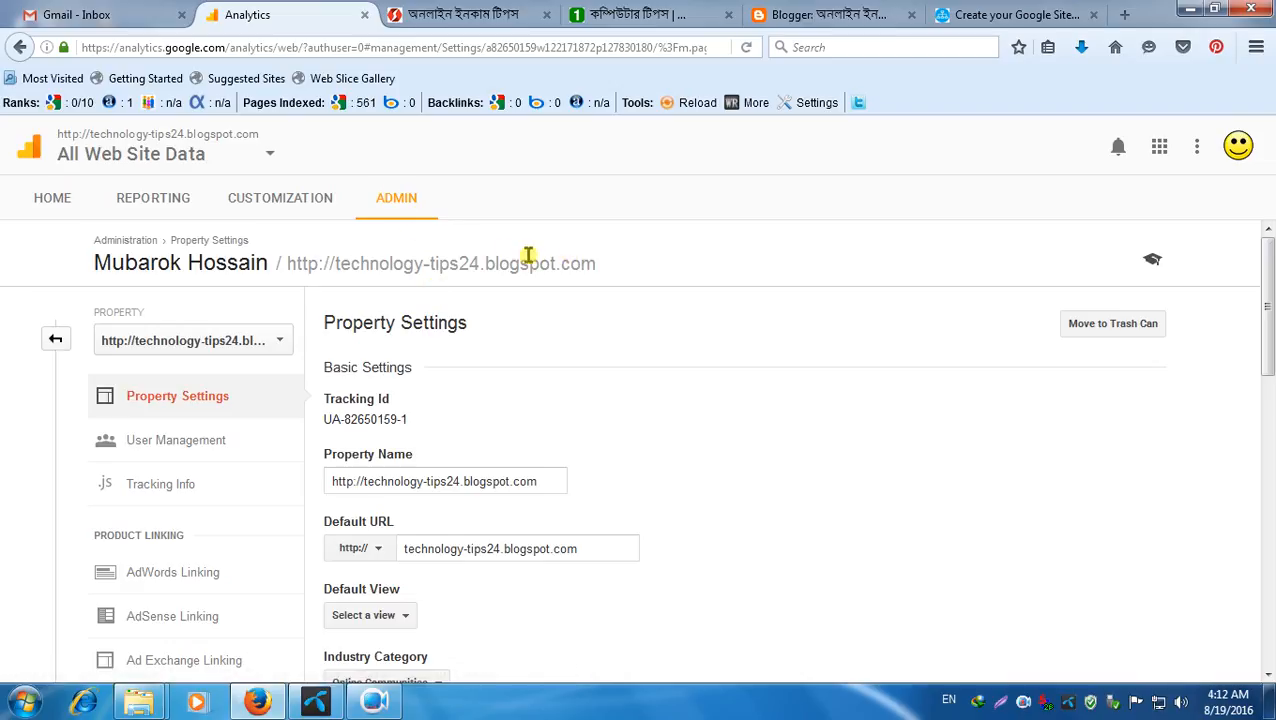
pyautogui.moveTo(408, 420); pyautogui.dragTo(322, 419)
pyautogui.click(426, 432)
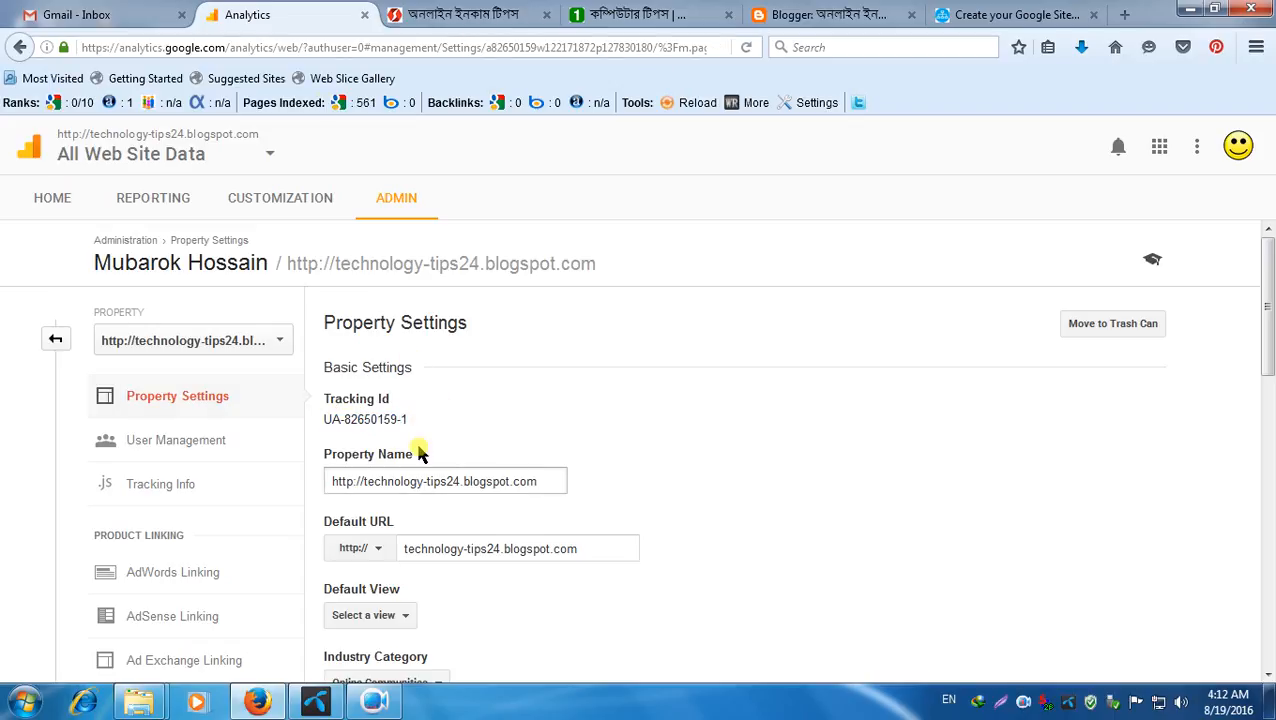
pyautogui.click(815, 14)
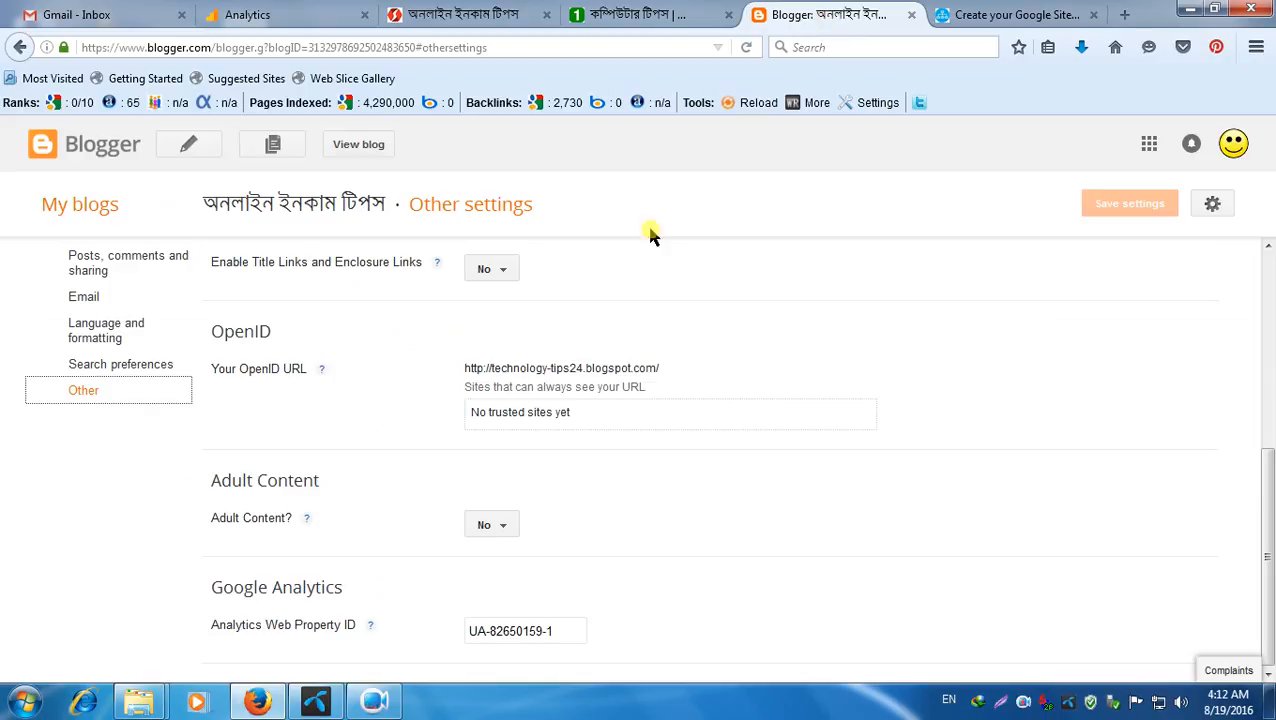
# Step: Check the Analytics Web Property ID field and look back through the rest of the Other settings
pyautogui.click(570, 631)
pyautogui.moveTo(1271, 486)
pyautogui.mouseDown()
pyautogui.moveTo(1266, 327)
pyautogui.moveTo(1268, 483)
pyautogui.mouseUp()
pyautogui.click(1208, 370)
pyautogui.moveTo(1267, 320); pyautogui.dragTo(1268, 518)
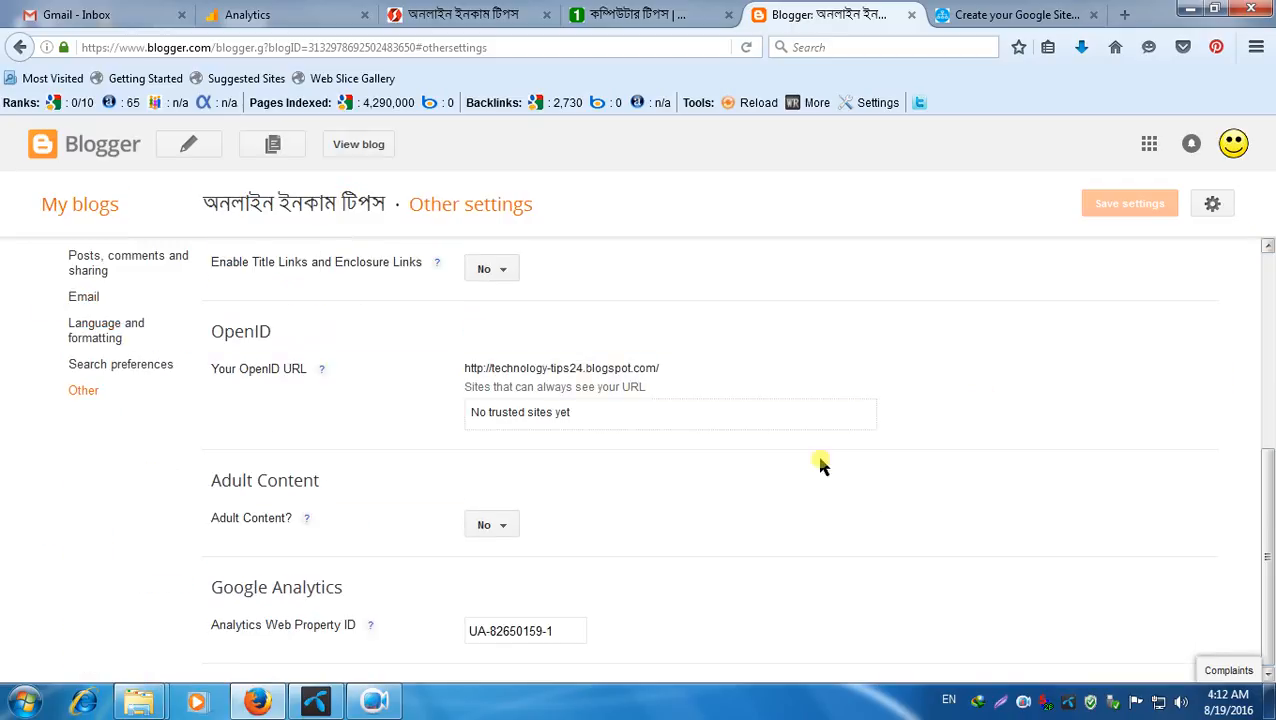
pyautogui.scroll(5, 977, 437)
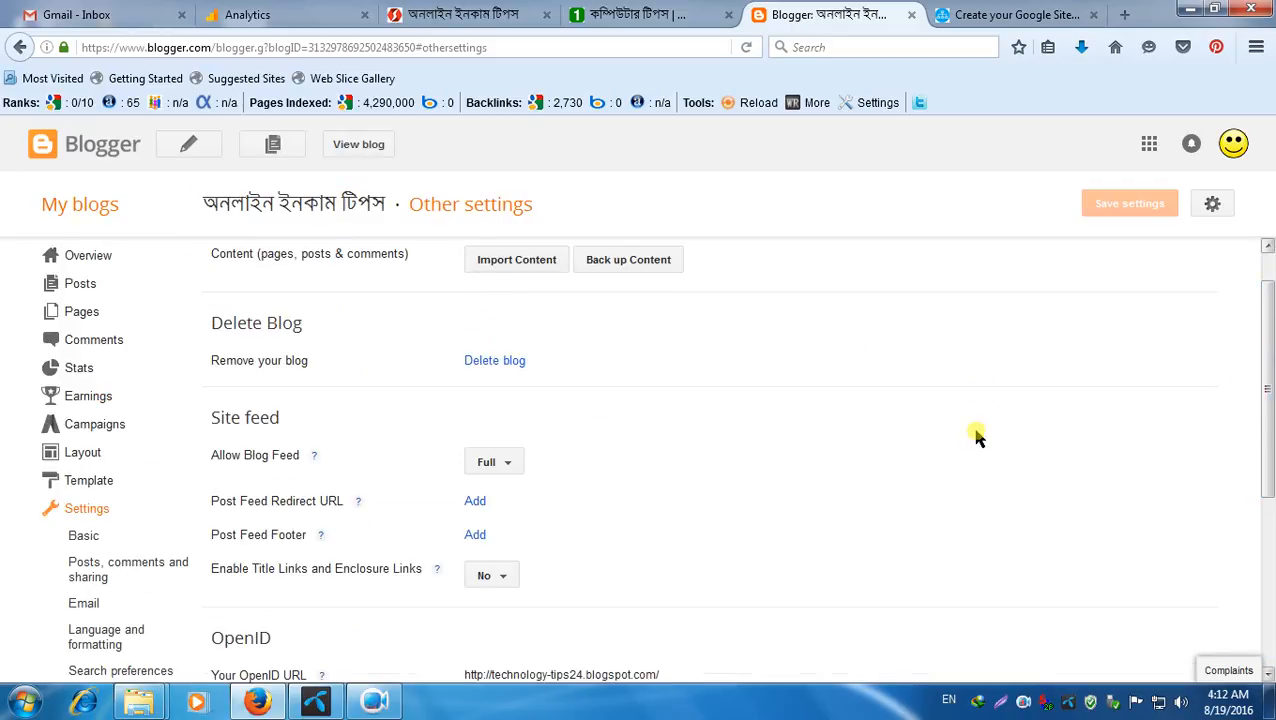
# Step: Open the blog's Basic settings and close the XML-Sitemaps browser tab
pyautogui.click(84, 536)
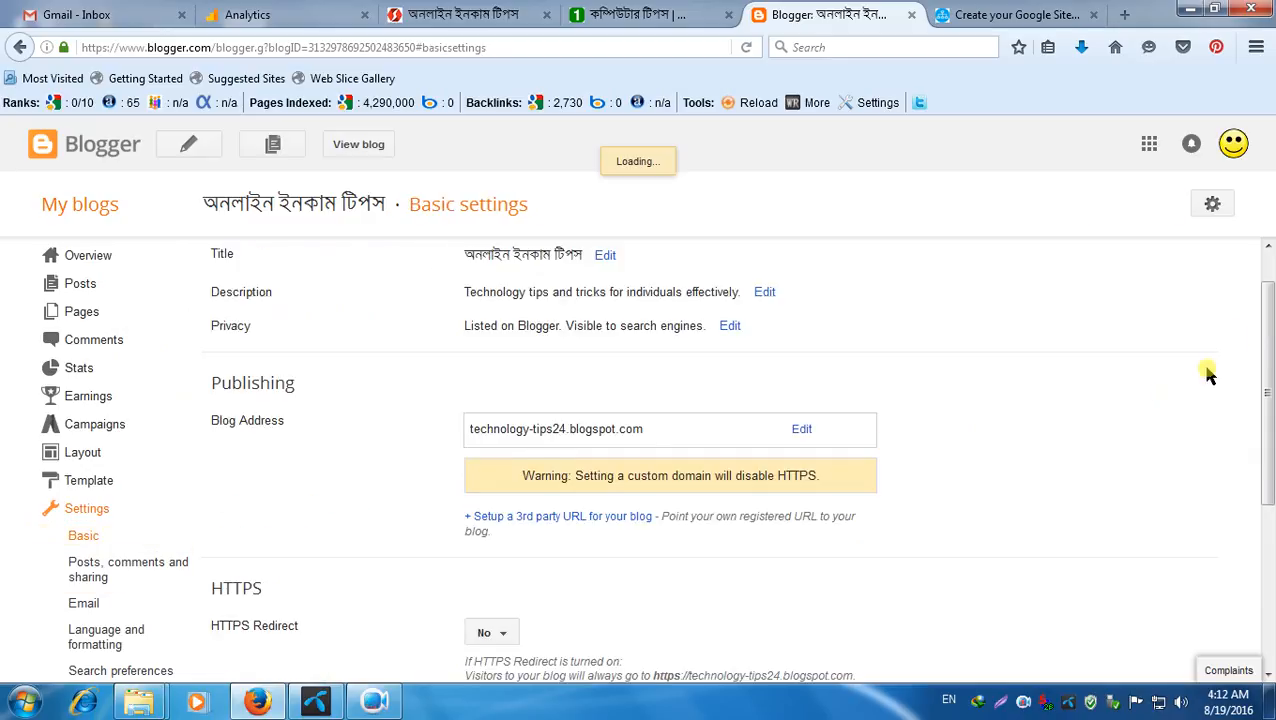
pyautogui.moveTo(1272, 337); pyautogui.dragTo(1263, 232)
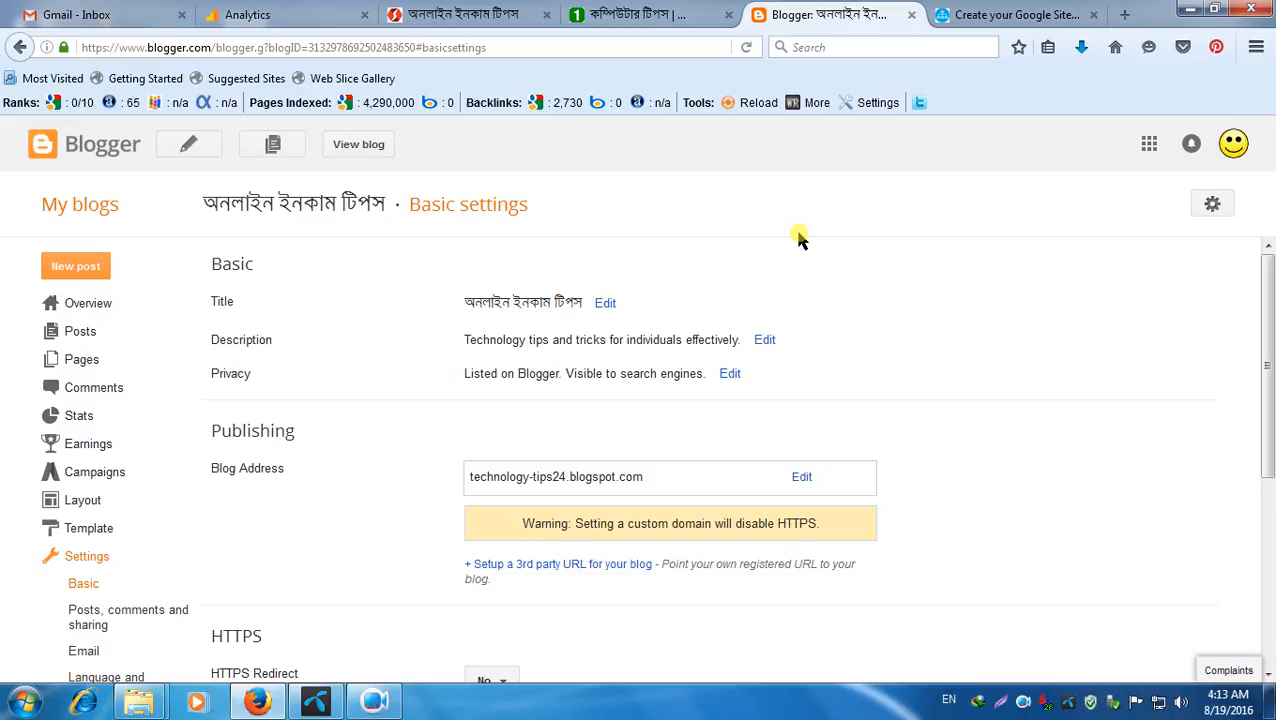
pyautogui.moveTo(1272, 280)
pyautogui.mouseDown()
pyautogui.moveTo(1272, 455)
pyautogui.moveTo(1270, 280)
pyautogui.mouseUp()
pyautogui.click(1030, 16)
pyautogui.click(1093, 14)
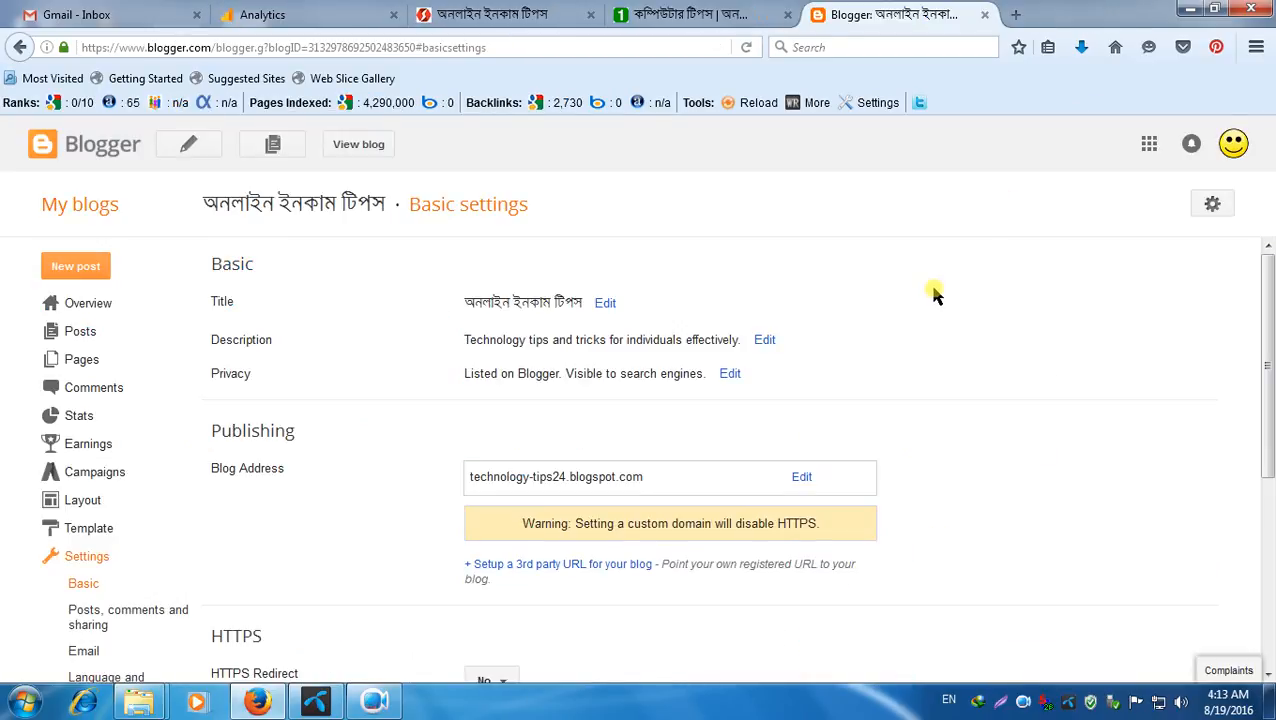
pyautogui.moveTo(1270, 300); pyautogui.dragTo(1270, 218)
# Step: View the published technology-tips24 blog and look through the computerandmobiletips24 blog's home page down to its footer
pyautogui.click(541, 14)
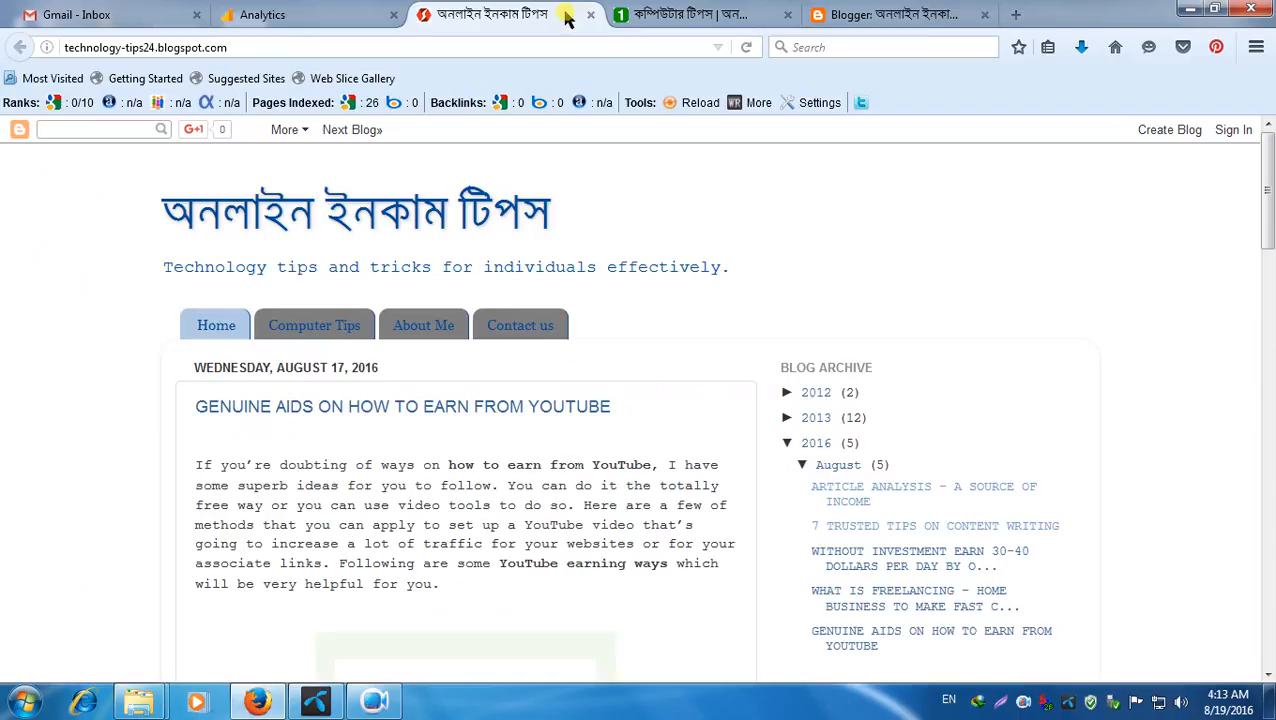
pyautogui.click(917, 15)
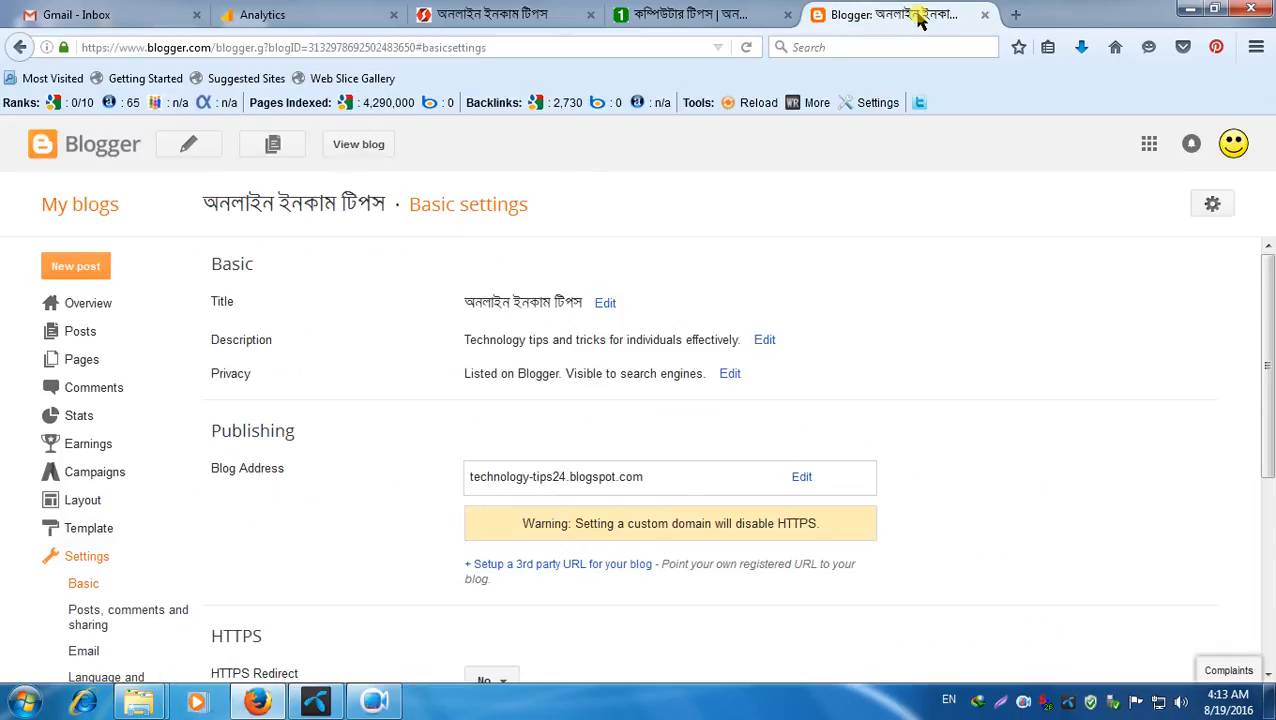
pyautogui.click(293, 28)
pyautogui.click(690, 15)
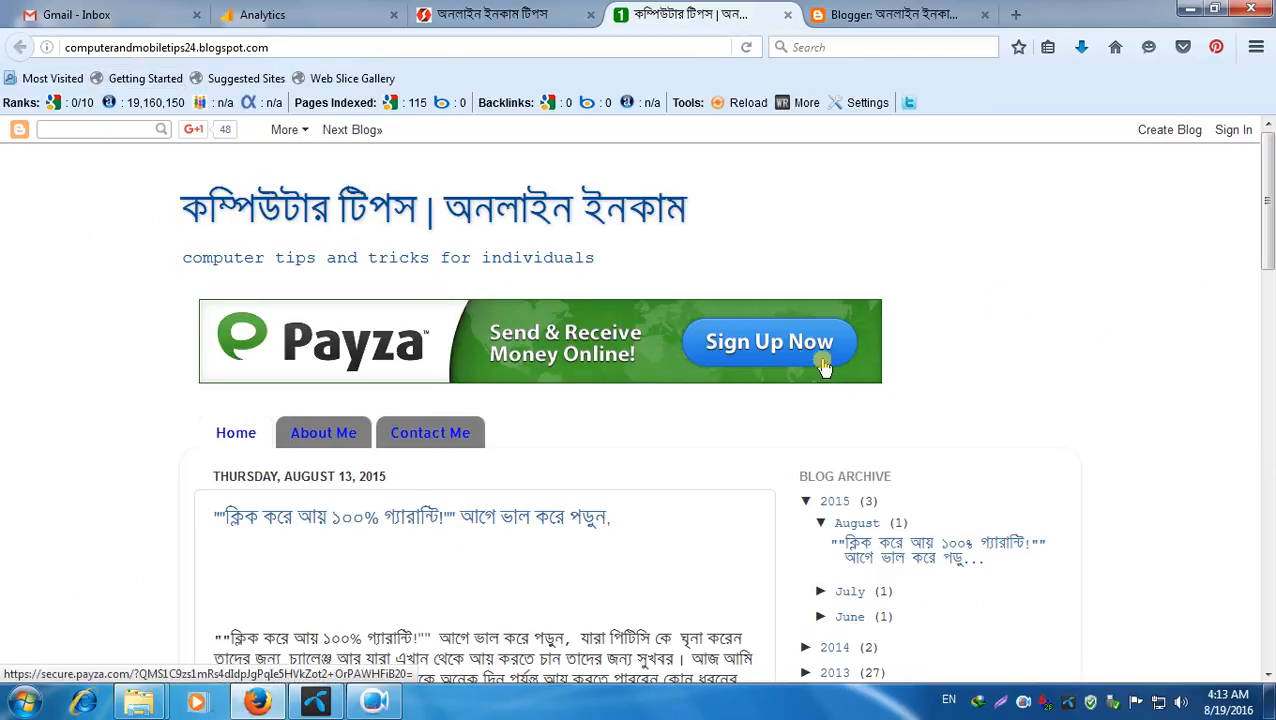
pyautogui.scroll(-3, 1268, 200)
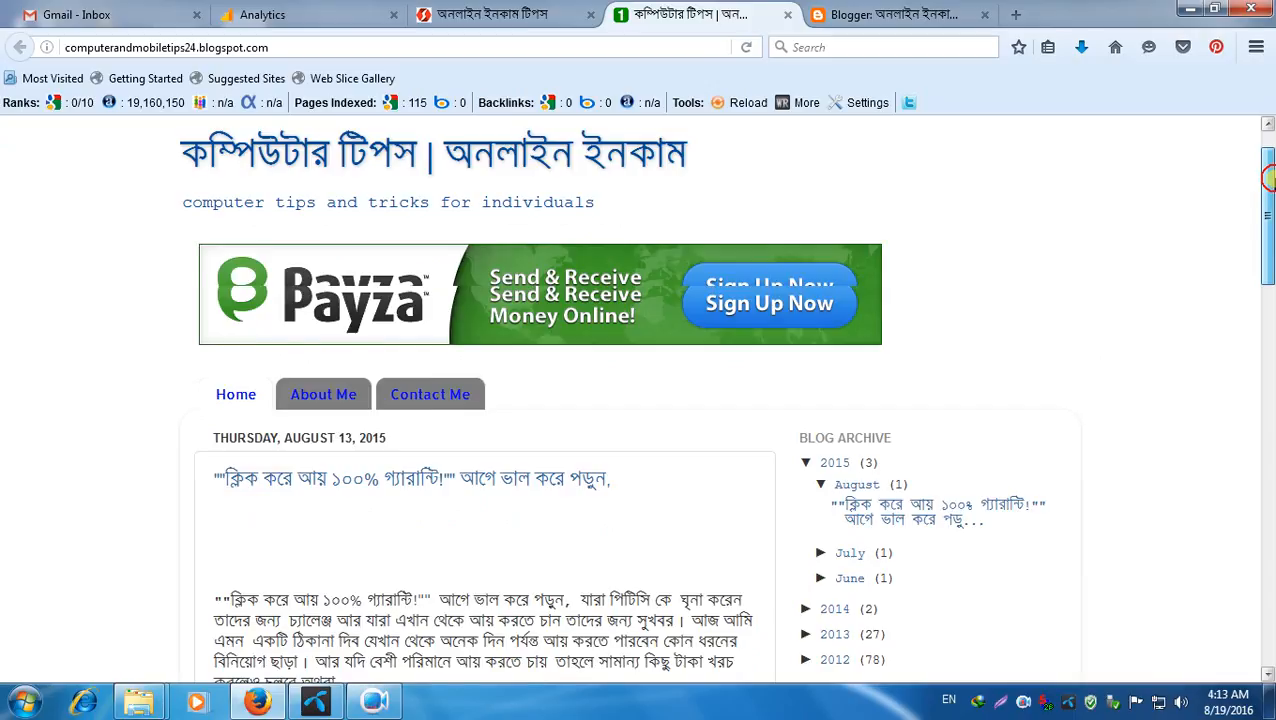
pyautogui.moveTo(1268, 200); pyautogui.dragTo(1270, 460)
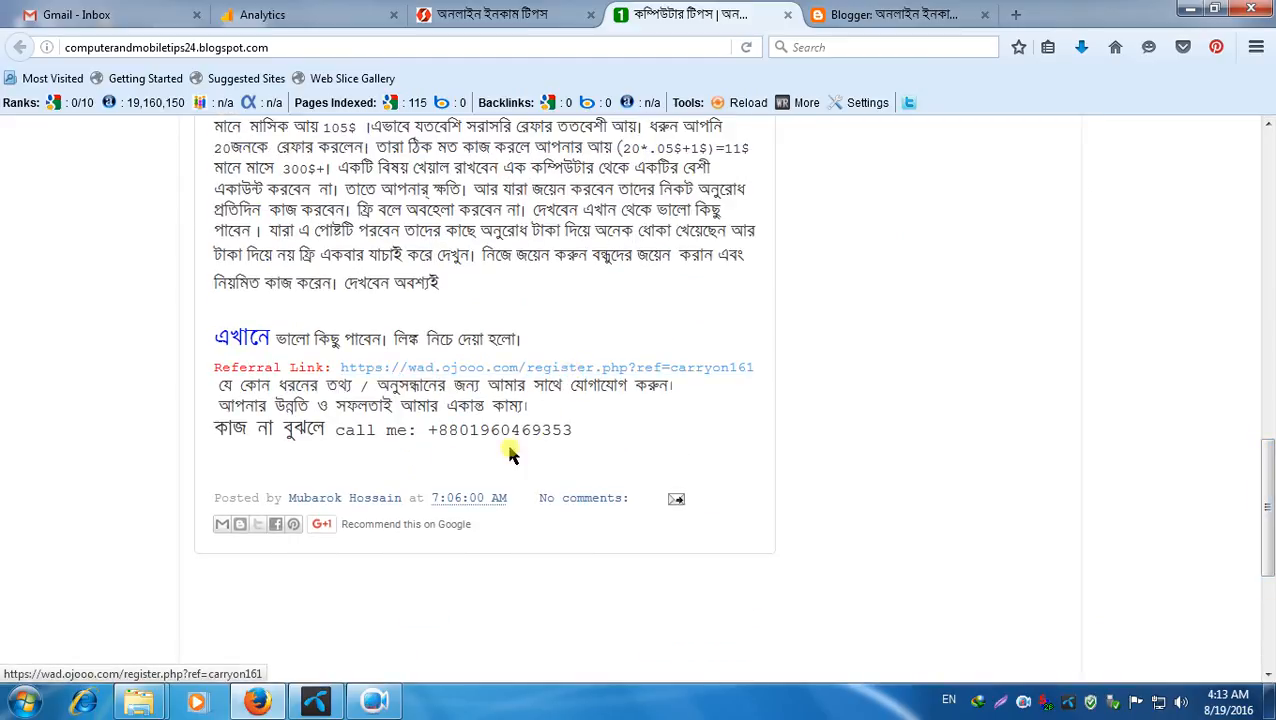
pyautogui.moveTo(1270, 530); pyautogui.dragTo(1268, 172)
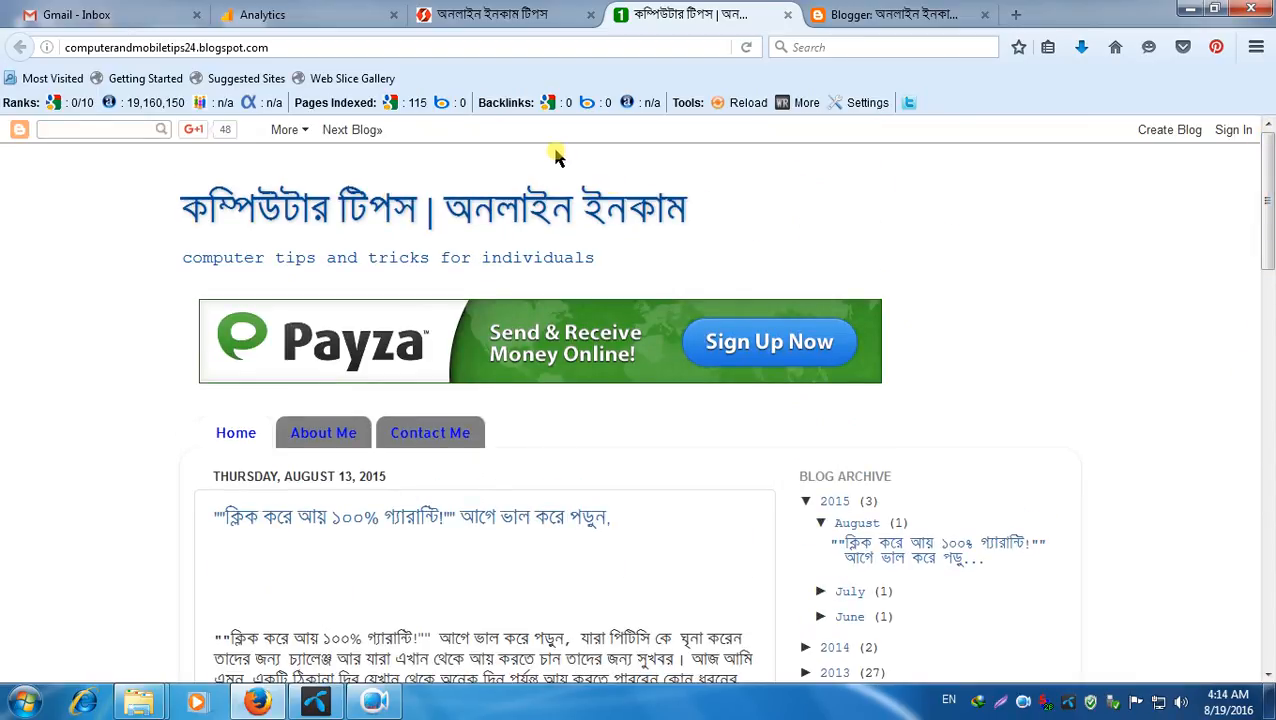
pyautogui.moveTo(1270, 175); pyautogui.dragTo(1262, 122)
pyautogui.moveTo(1267, 203); pyautogui.dragTo(1267, 613)
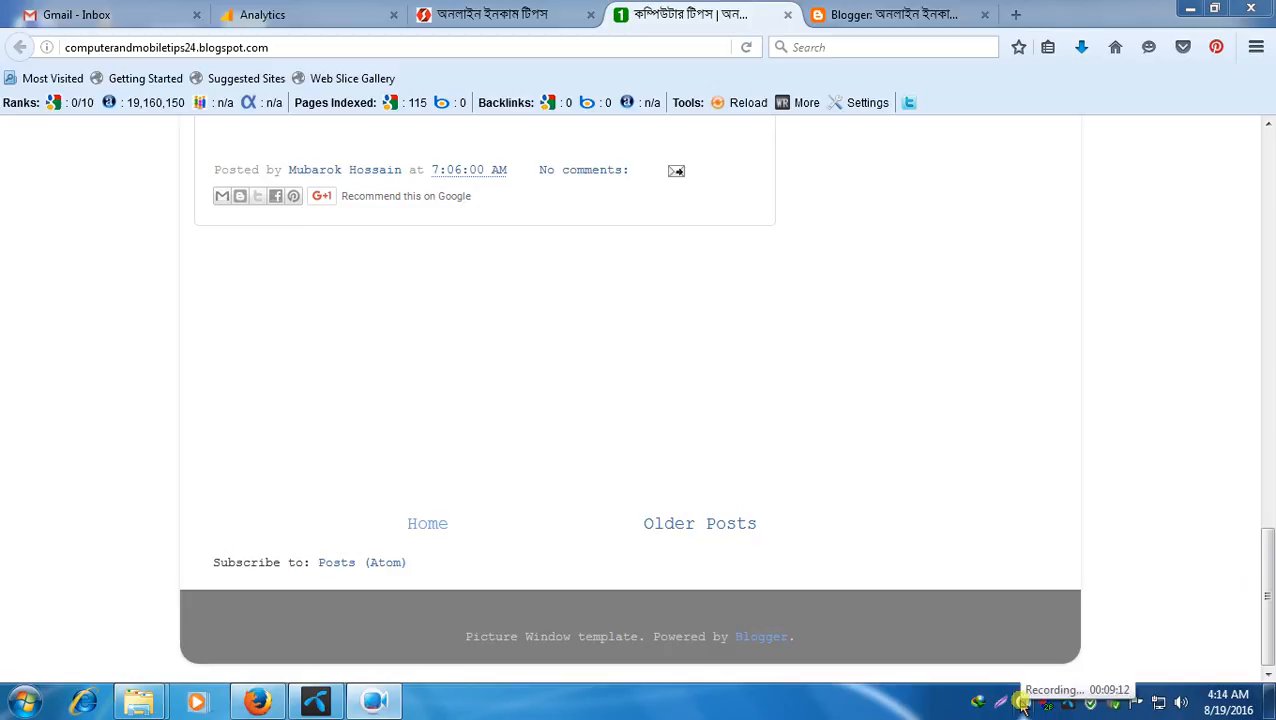
pyautogui.click(374, 700)
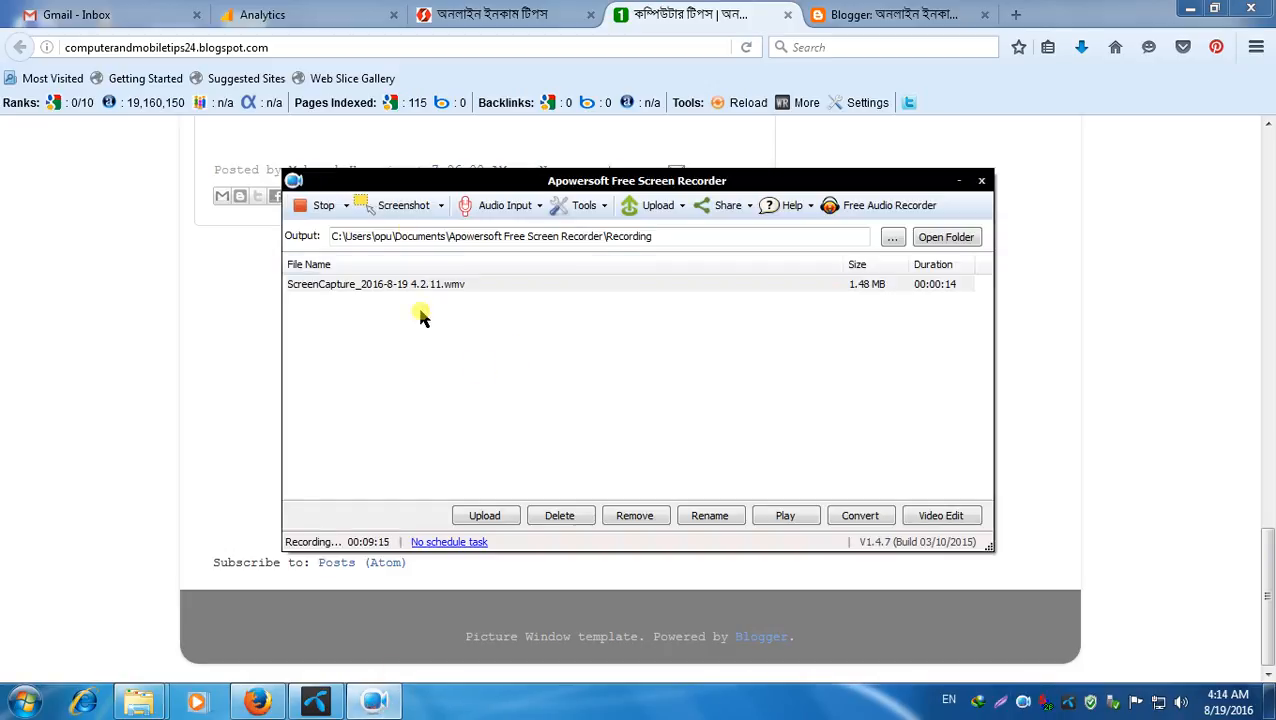